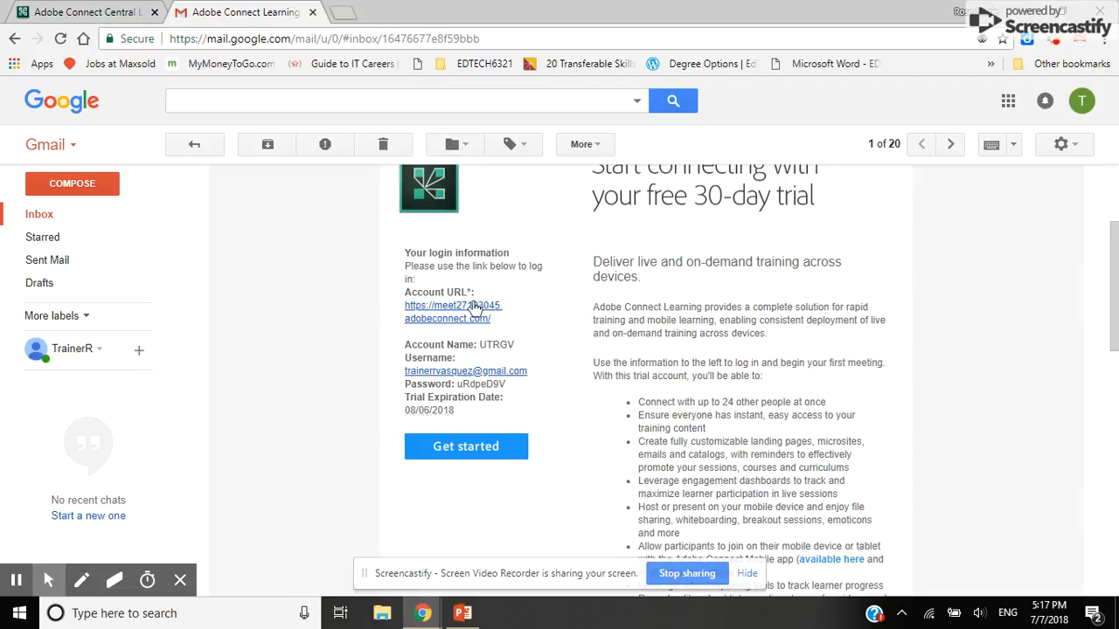
# Copy the account password from the Adobe Connect trial email and open its Account URL link
pyautogui.moveTo(456, 384); pyautogui.dragTo(507, 387)
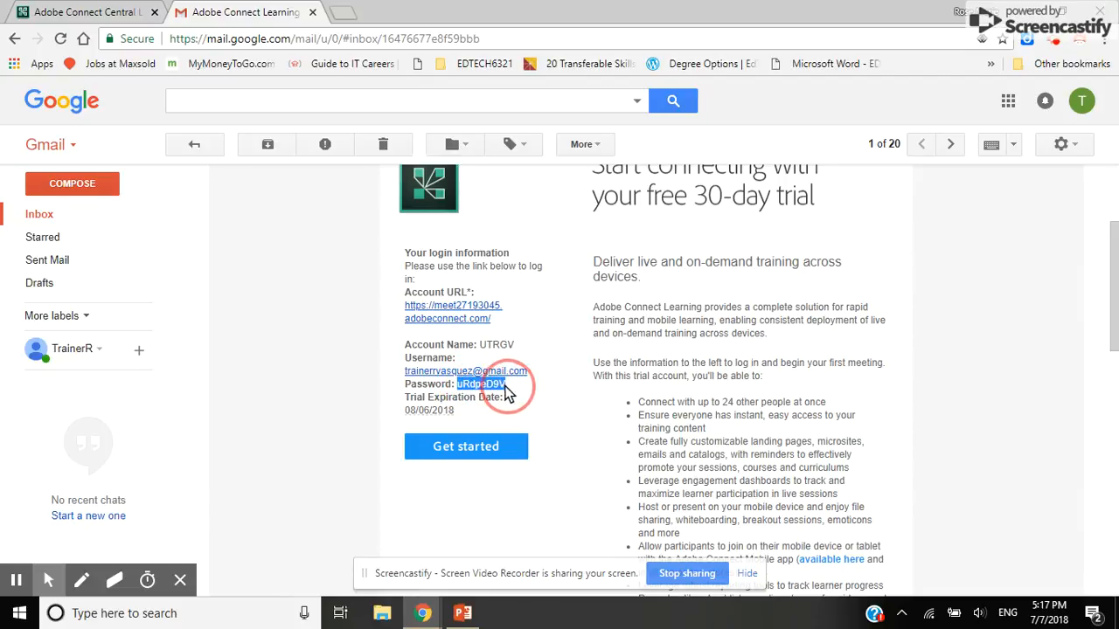
pyautogui.rightClick(486, 389)
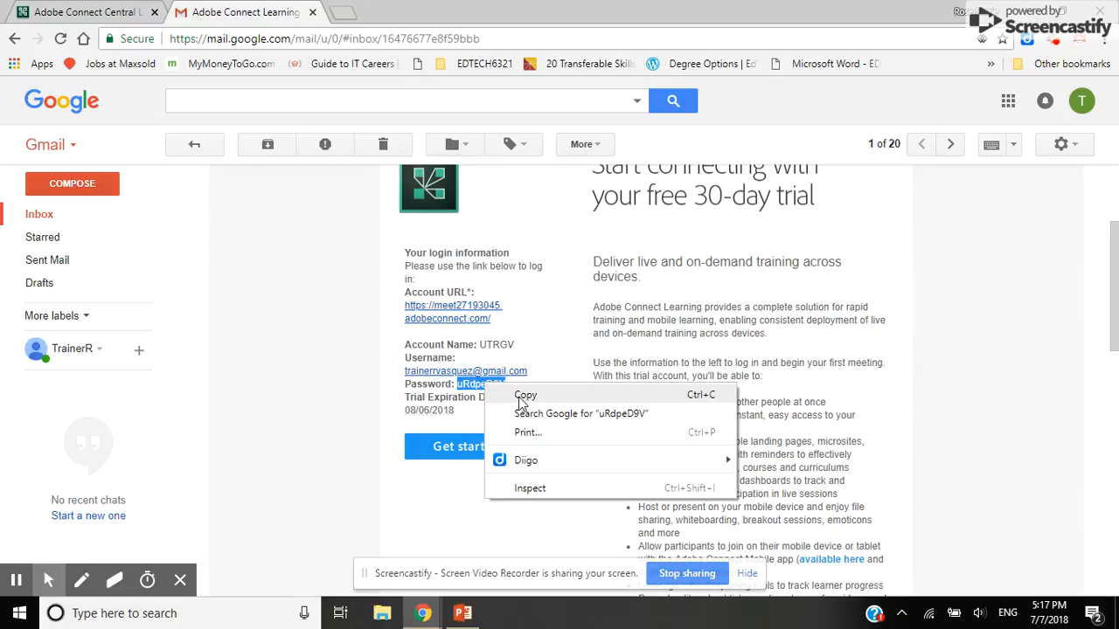
pyautogui.click(522, 397)
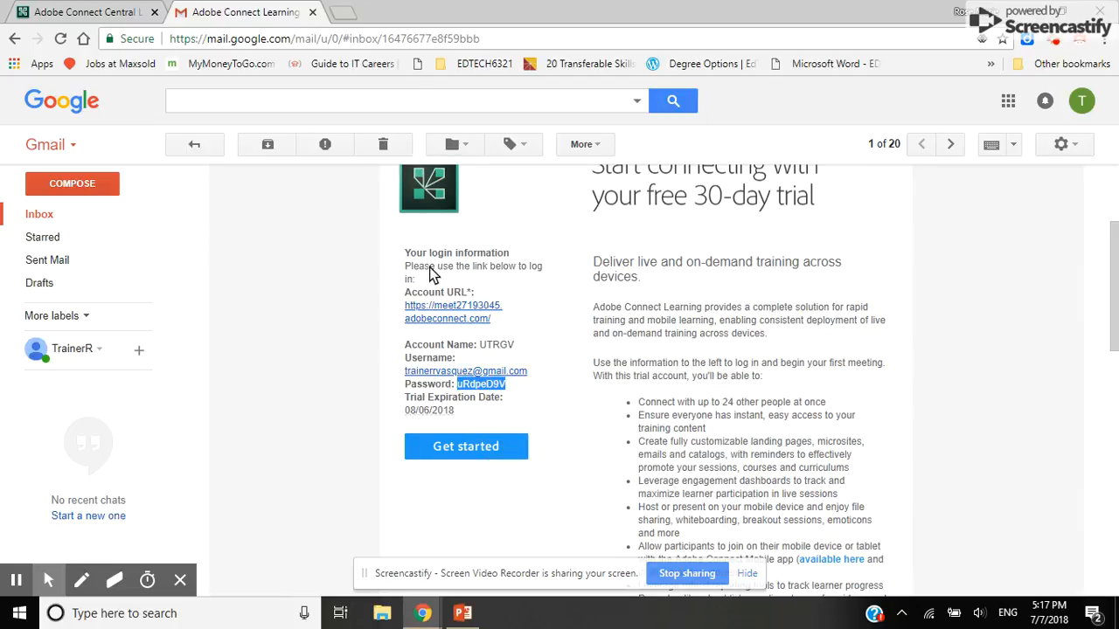
pyautogui.click(447, 317)
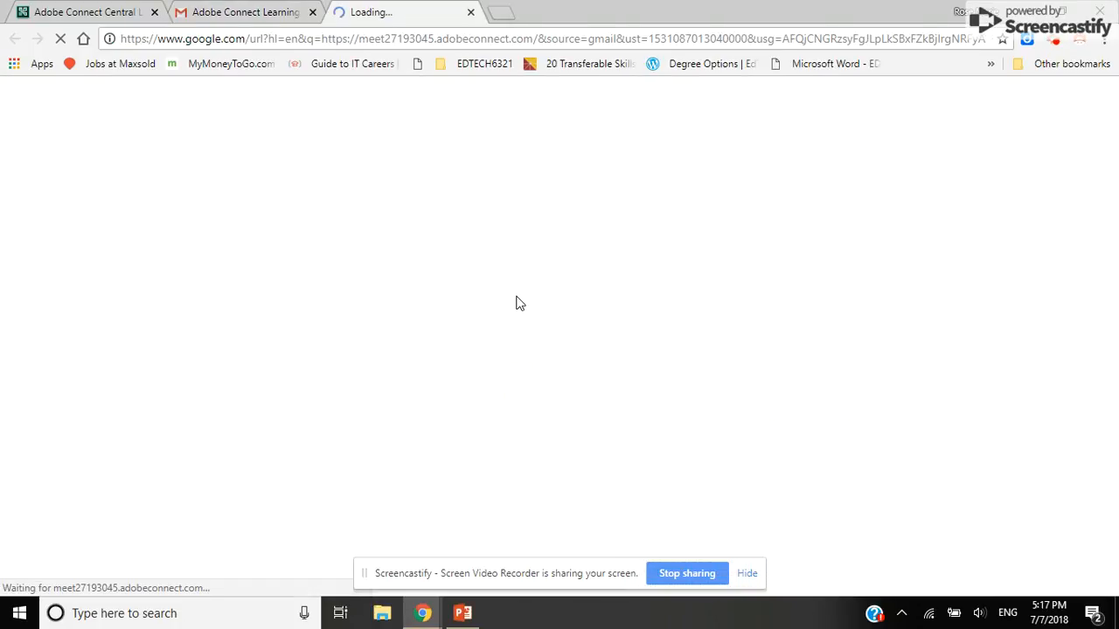
# Close the duplicate Adobe Connect Central tab and log in with the filled-in credentials
pyautogui.click(157, 12)
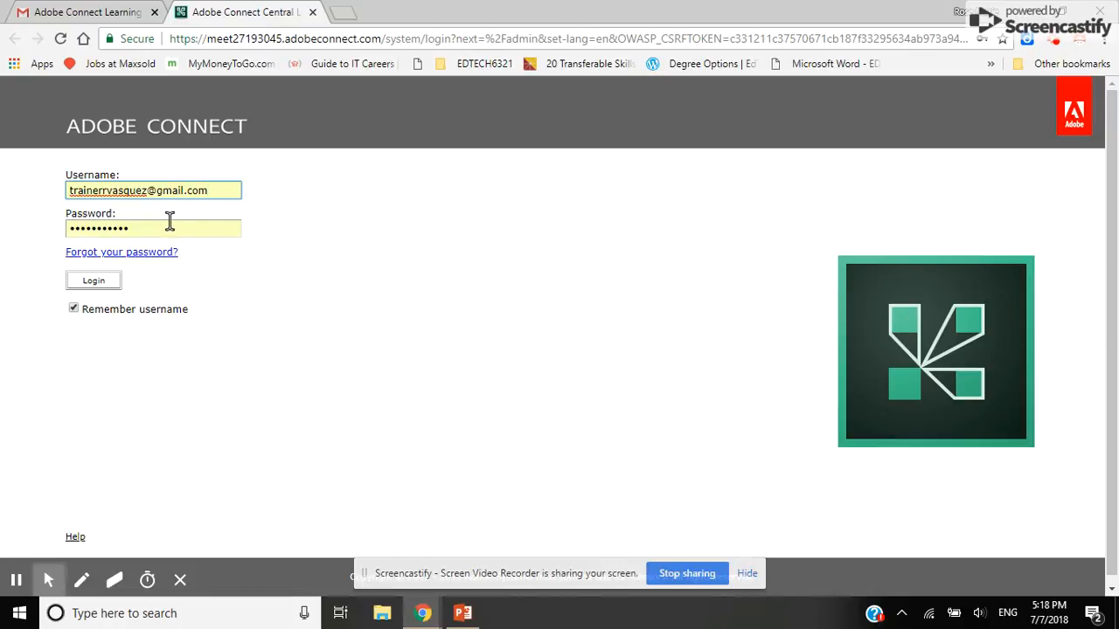
pyautogui.click(111, 283)
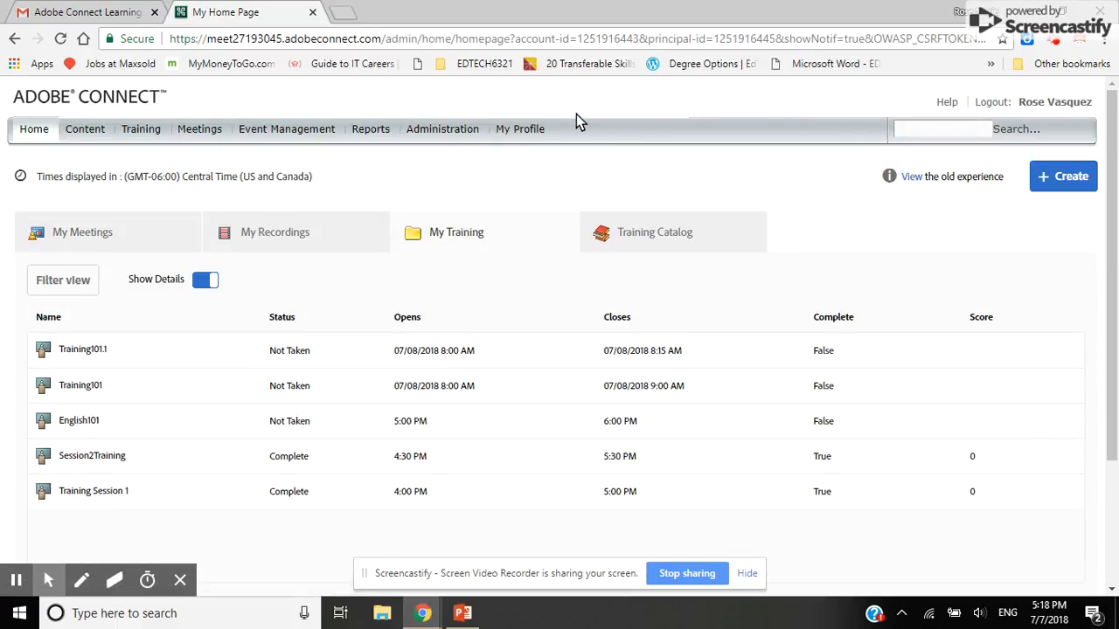
# View the Change My Password form from My Profile, then cancel back to the profile information
pyautogui.click(529, 131)
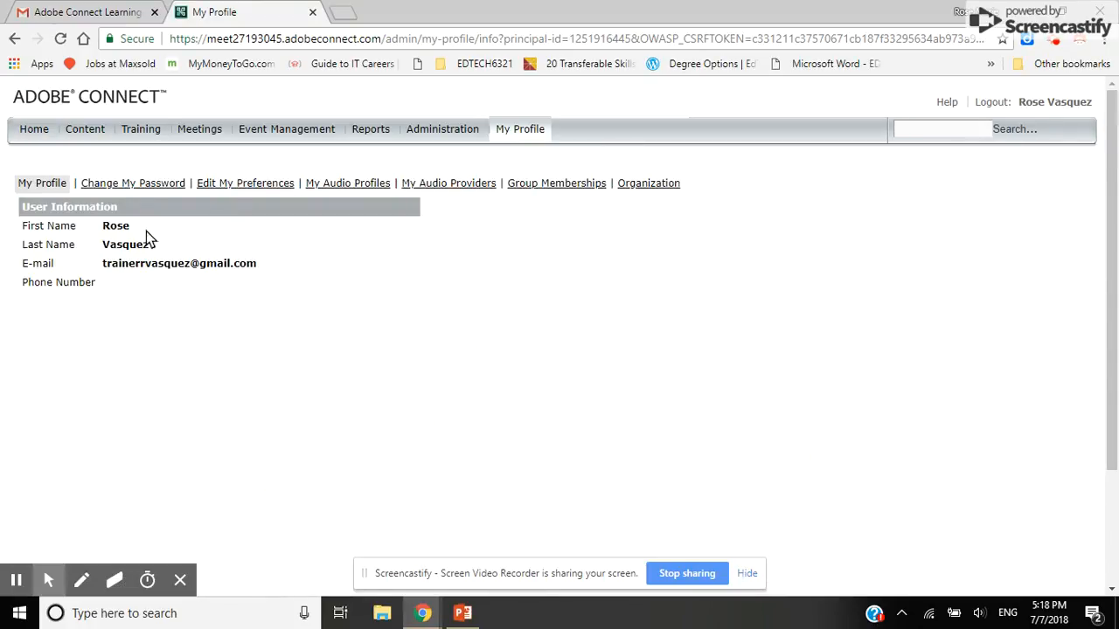
pyautogui.click(133, 193)
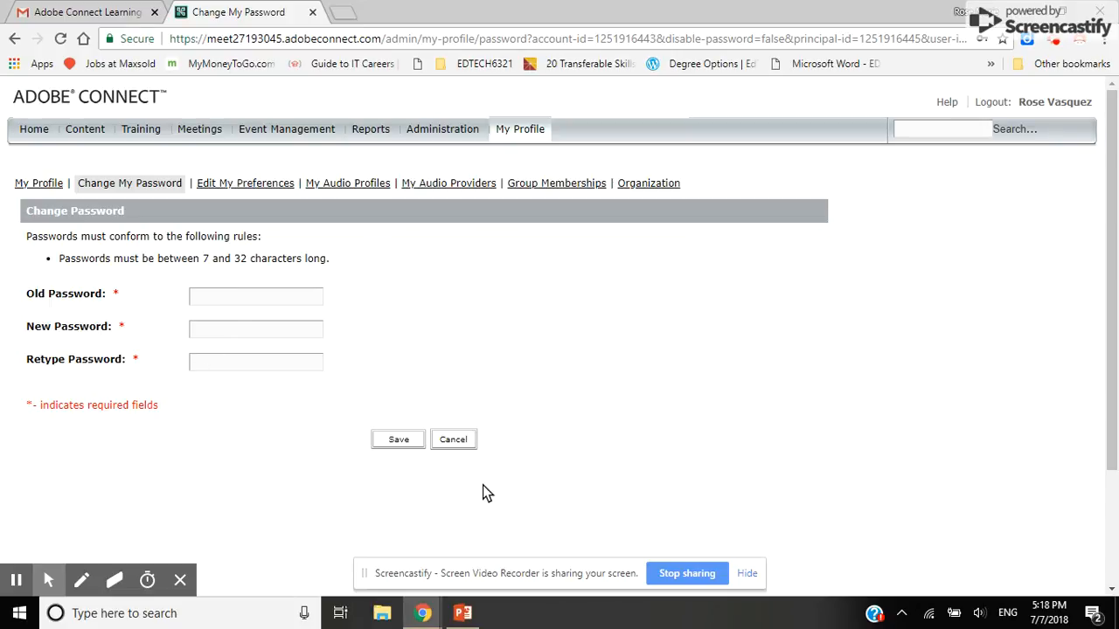
pyautogui.click(455, 442)
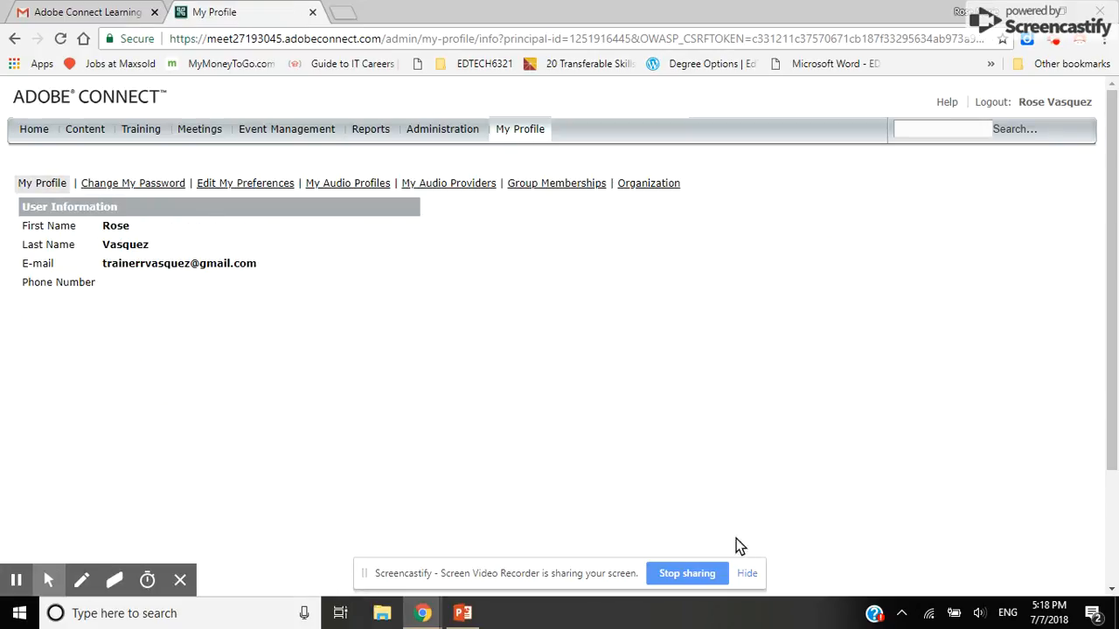
pyautogui.click(745, 575)
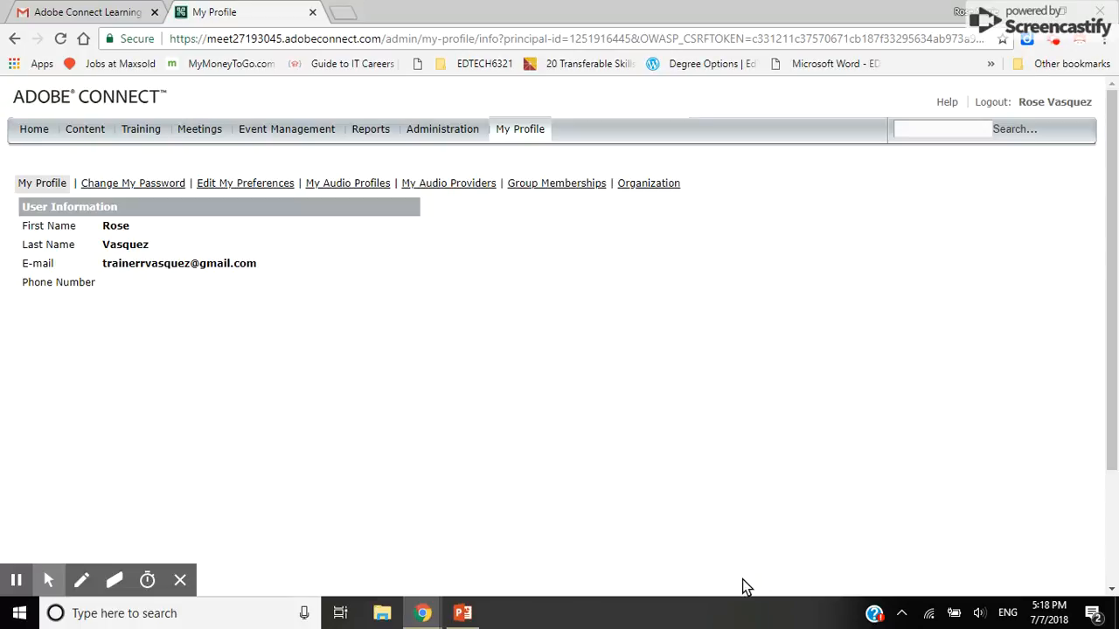
# Go from Home to the Training list and start a New Virtual Classroom
pyautogui.click(23, 131)
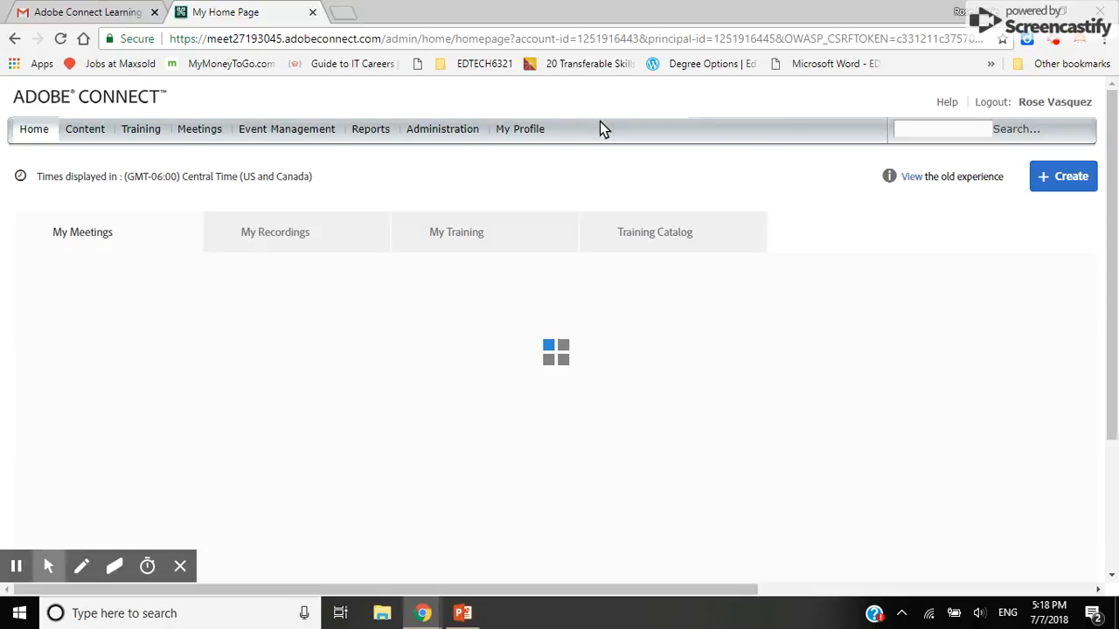
pyautogui.click(143, 138)
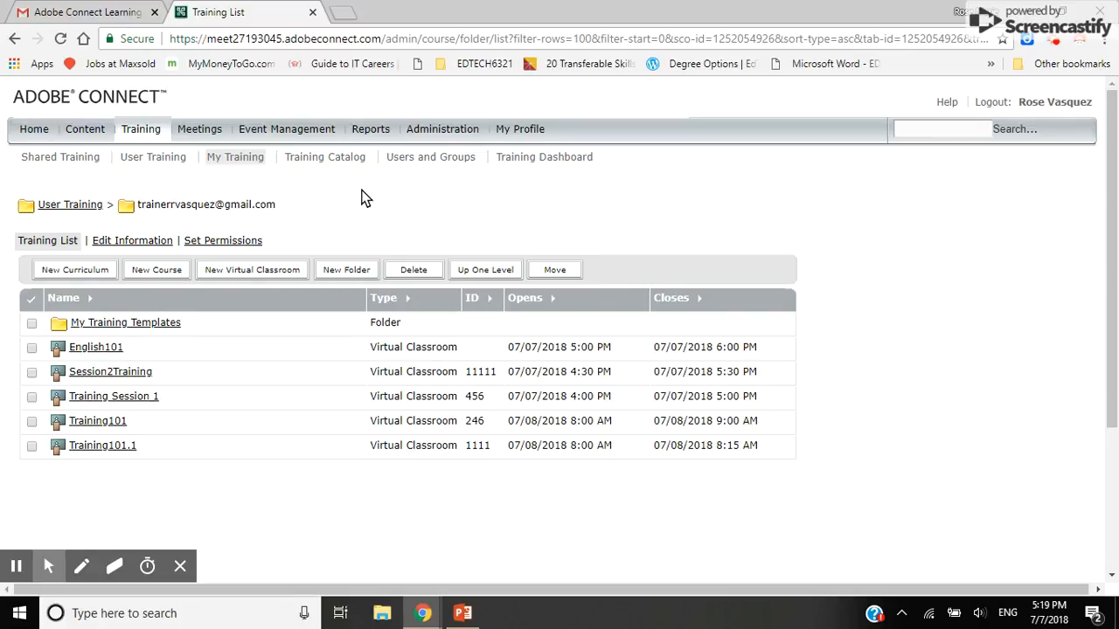
pyautogui.click(267, 272)
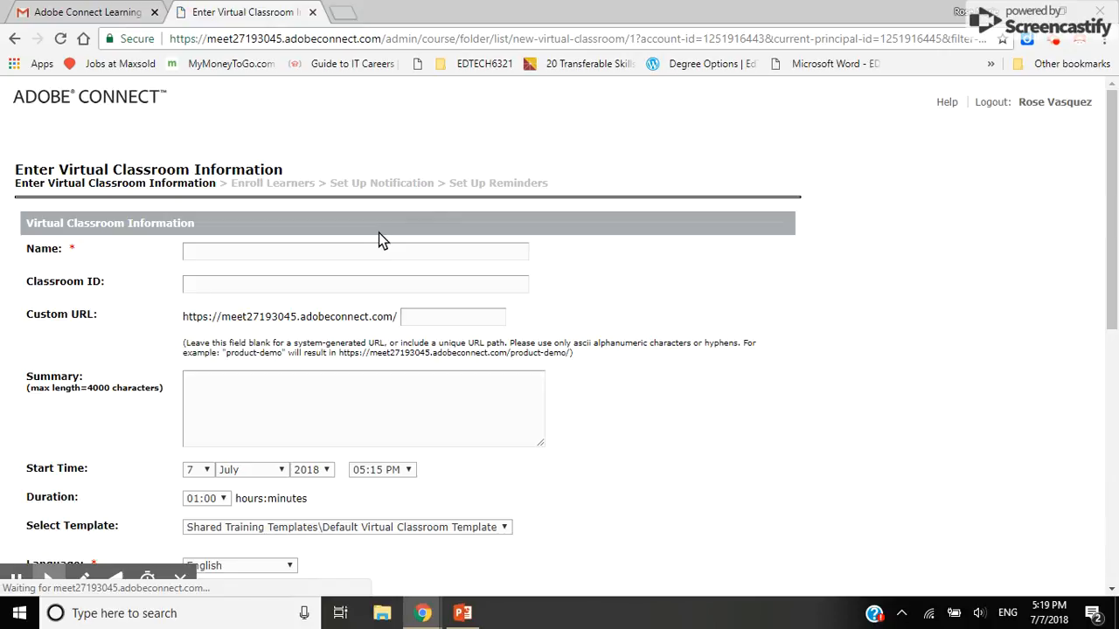
# Enter name Science101, classroom ID 22222 and custom URL science101 in the classroom form
pyautogui.click(251, 251)
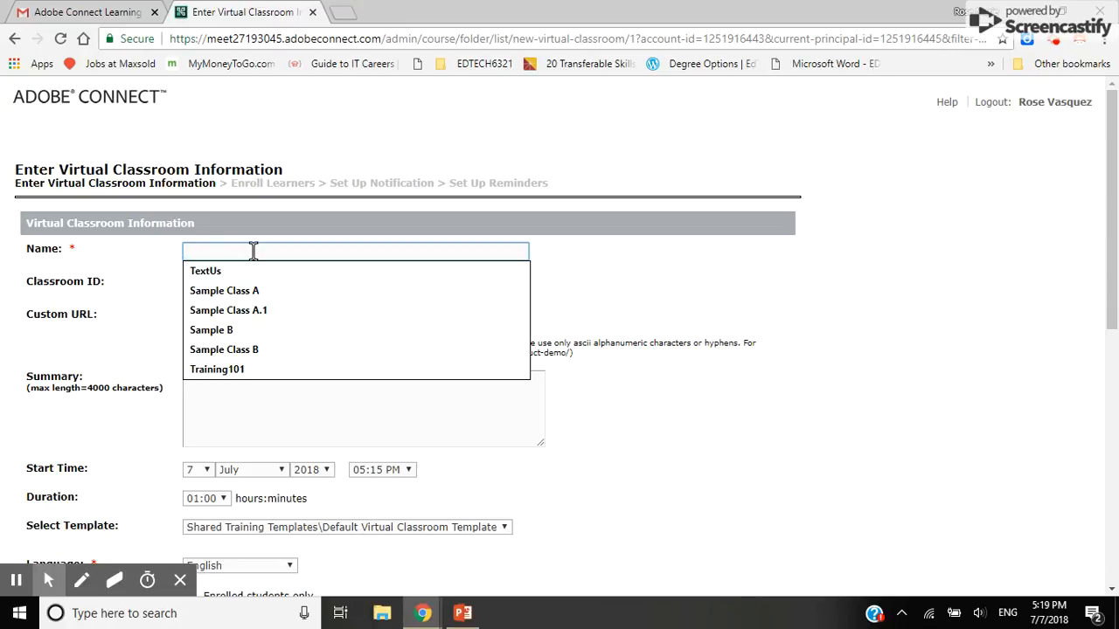
pyautogui.write('Sceinc')
pyautogui.write('ienc')
pyautogui.write('e101')
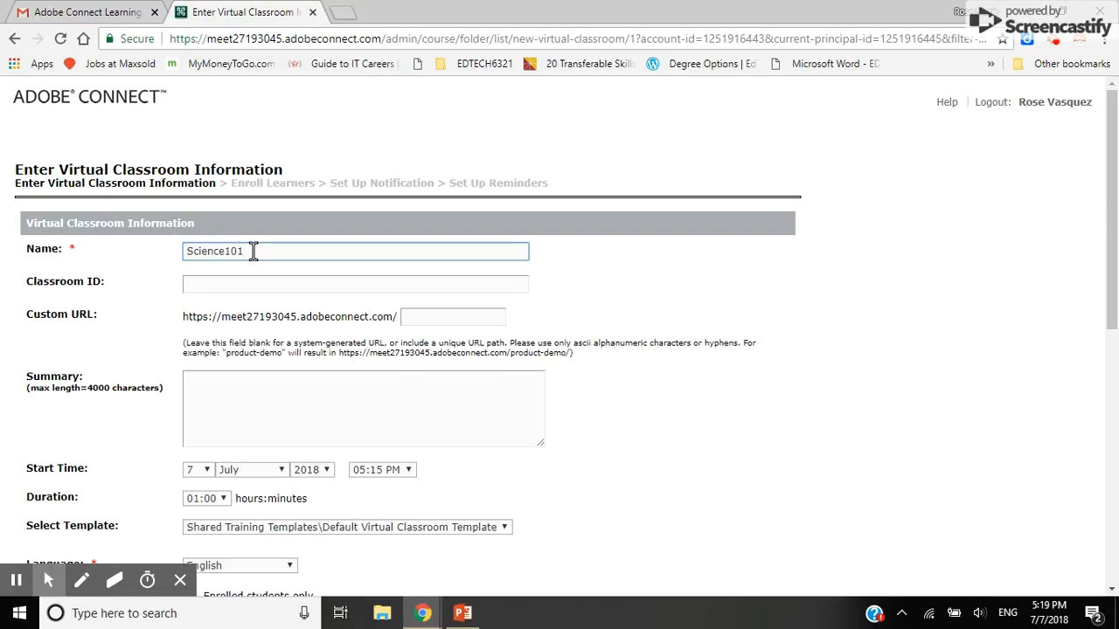
pyautogui.click(327, 285)
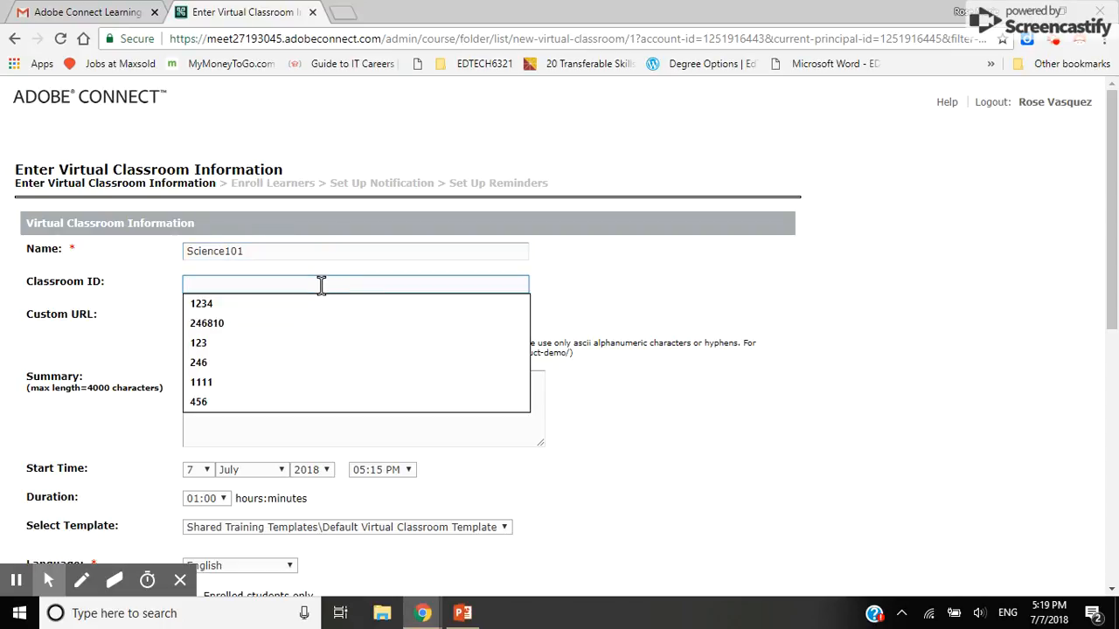
pyautogui.write('22222')
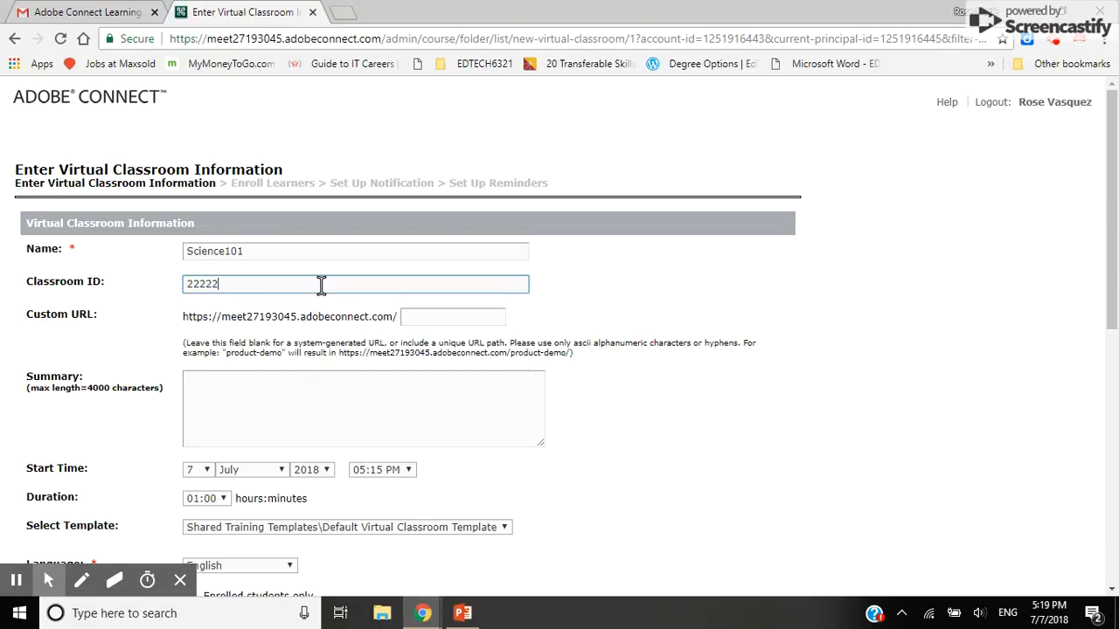
pyautogui.click(442, 316)
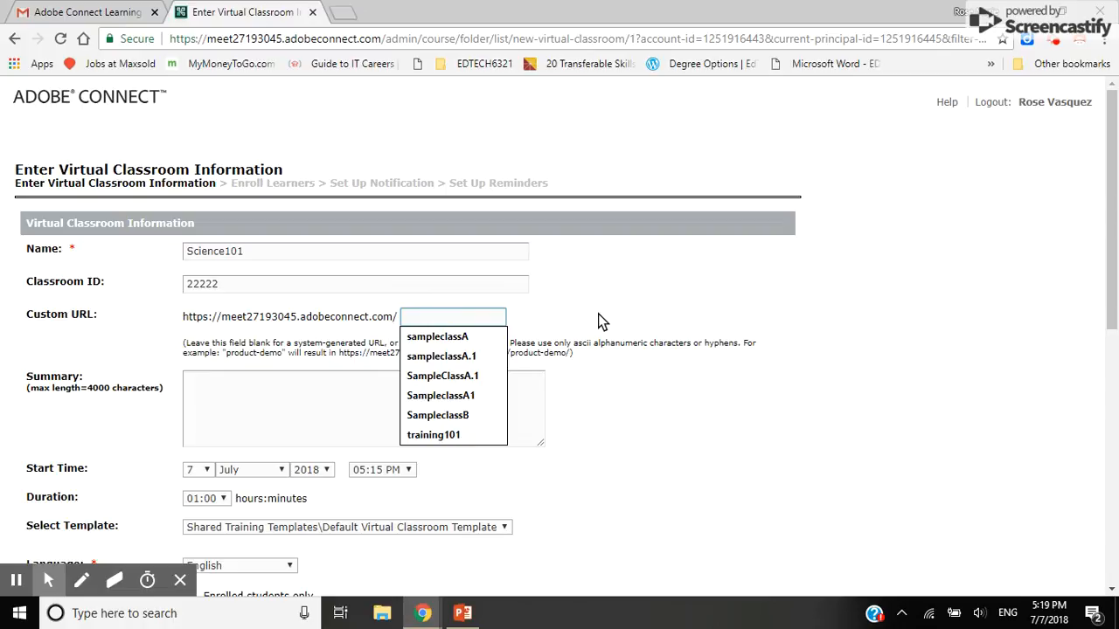
pyautogui.write('science101')
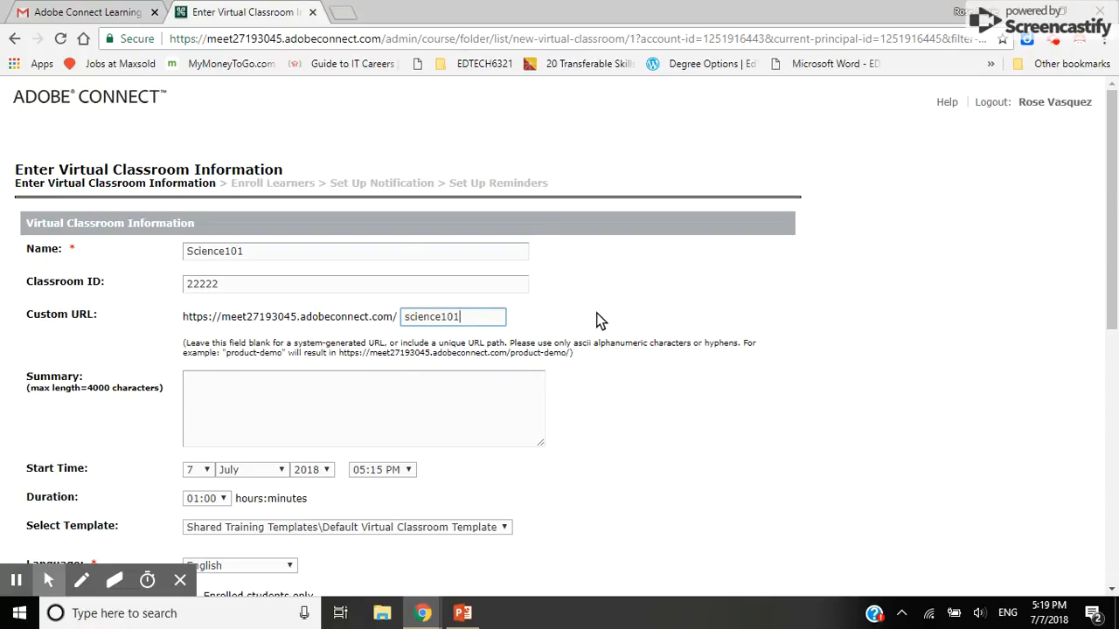
pyautogui.click(593, 320)
# Set the virtual classroom session duration to 00:30
pyautogui.scroll(-1, 630, 341)
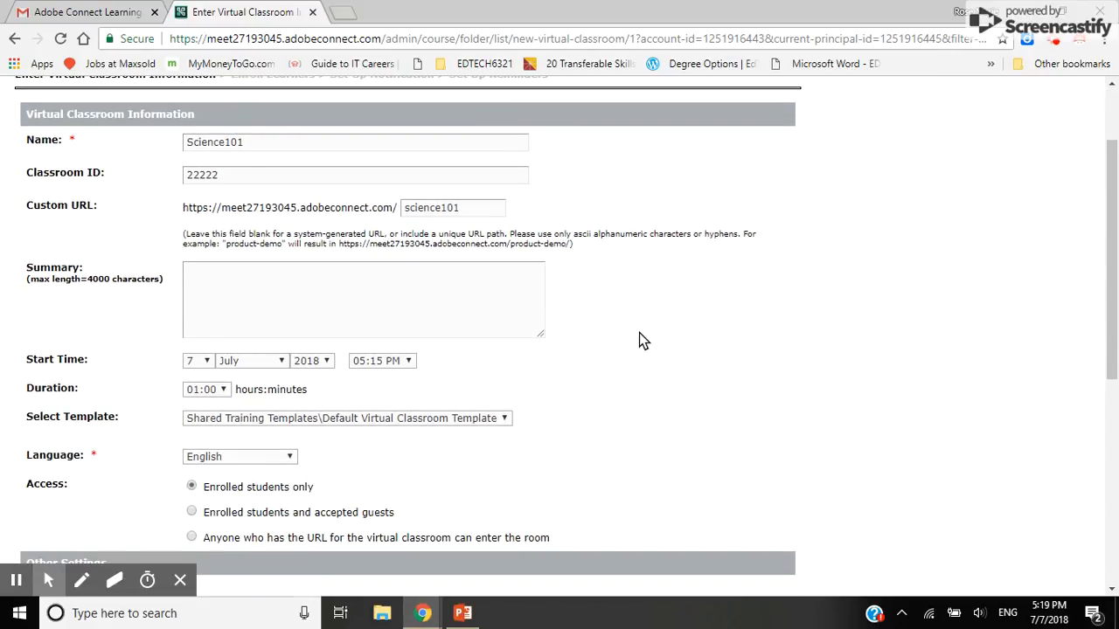
pyautogui.scroll(-1, 643, 336)
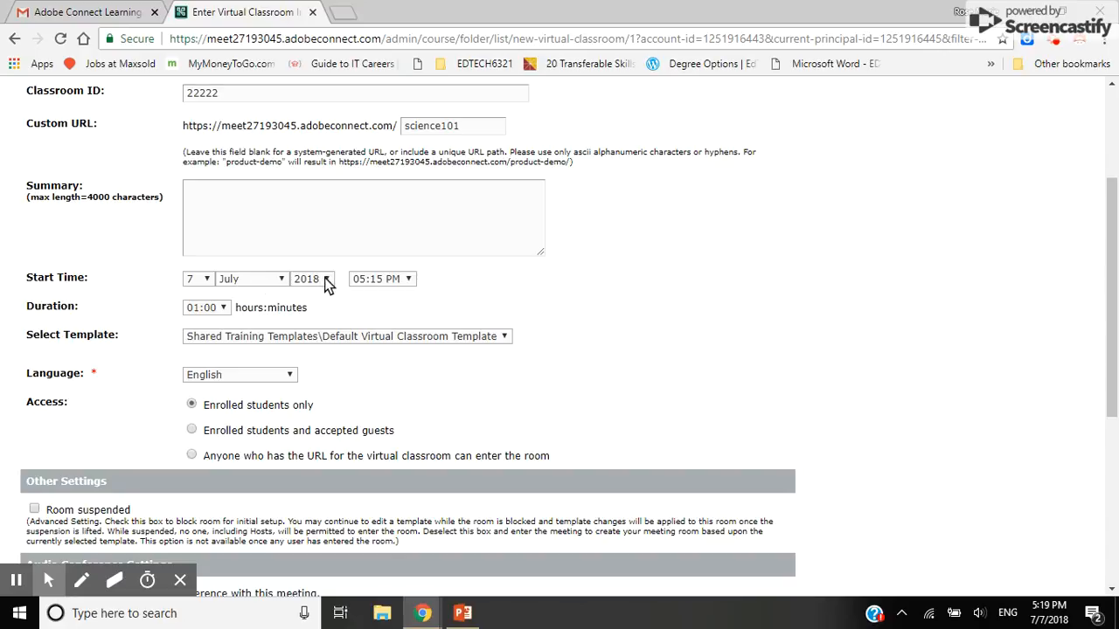
pyautogui.click(225, 309)
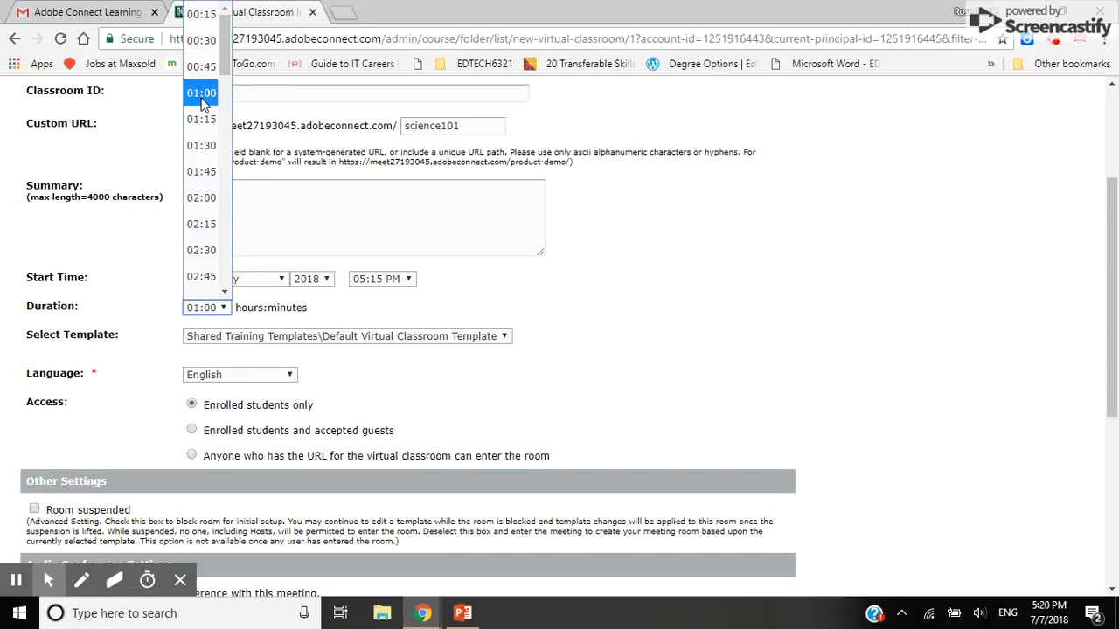
pyautogui.click(203, 103)
pyautogui.click(228, 305)
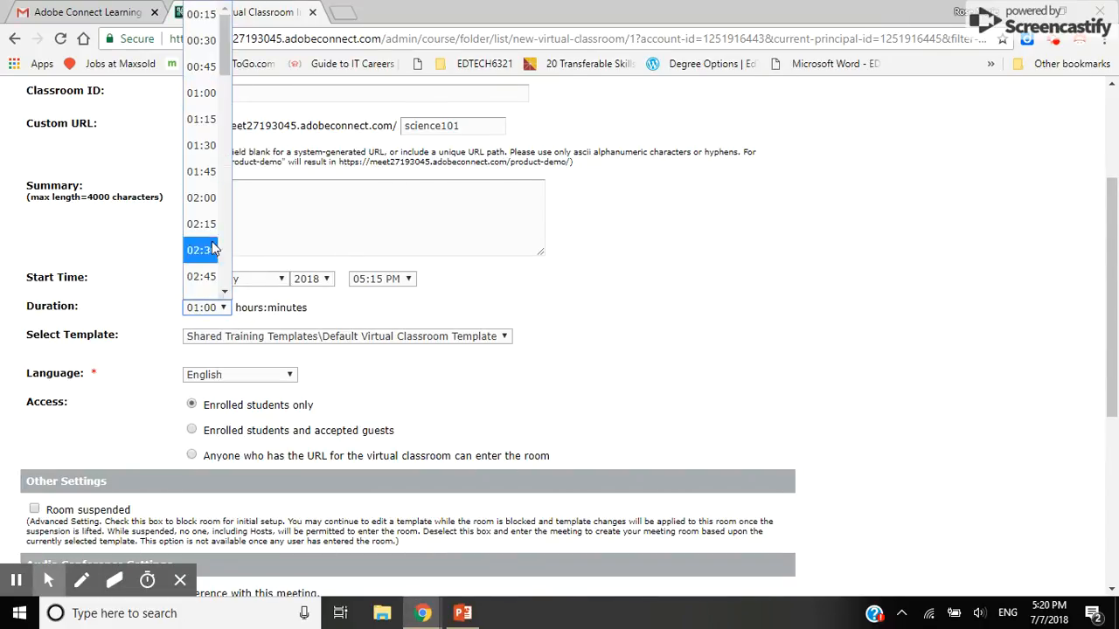
pyautogui.click(214, 41)
pyautogui.click(474, 308)
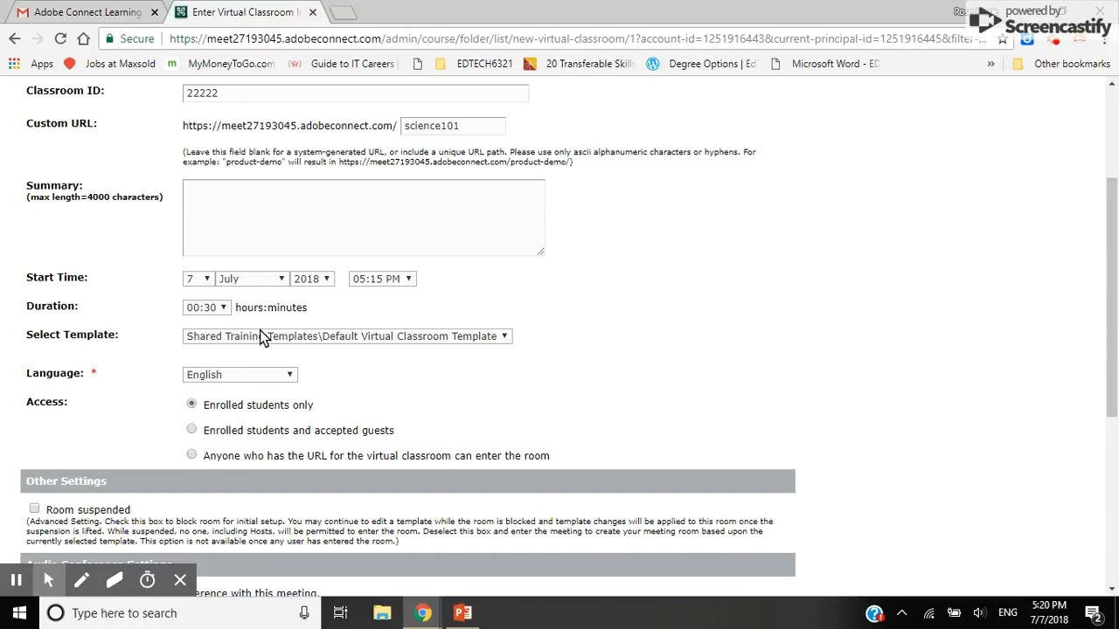
# Keep the default classroom template, enrolled-students-only access, and no audio conference
pyautogui.click(504, 341)
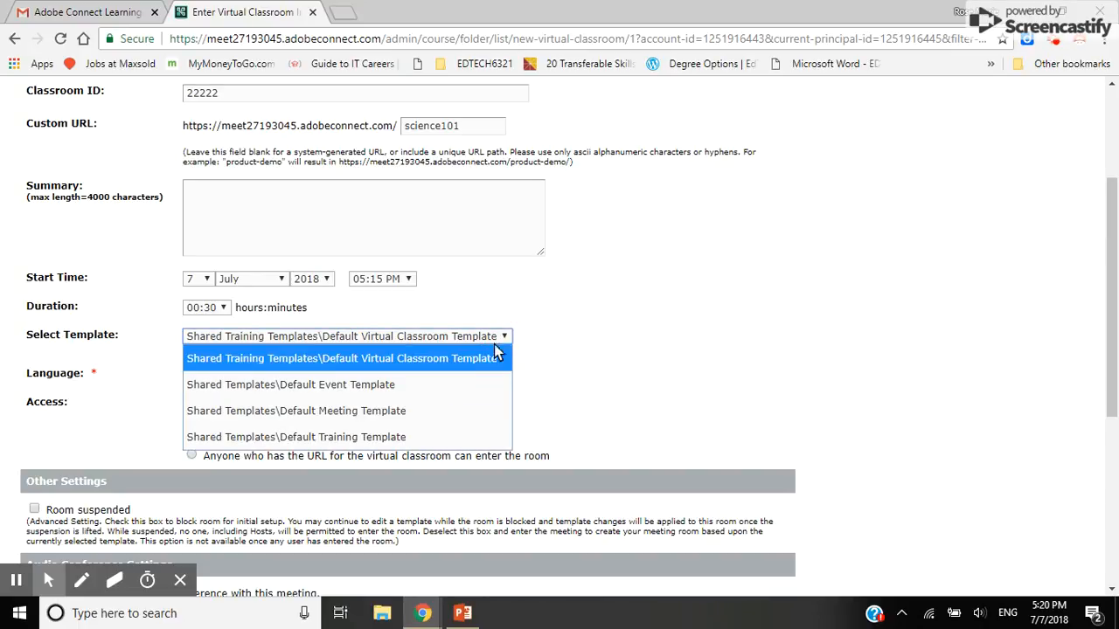
pyautogui.click(498, 337)
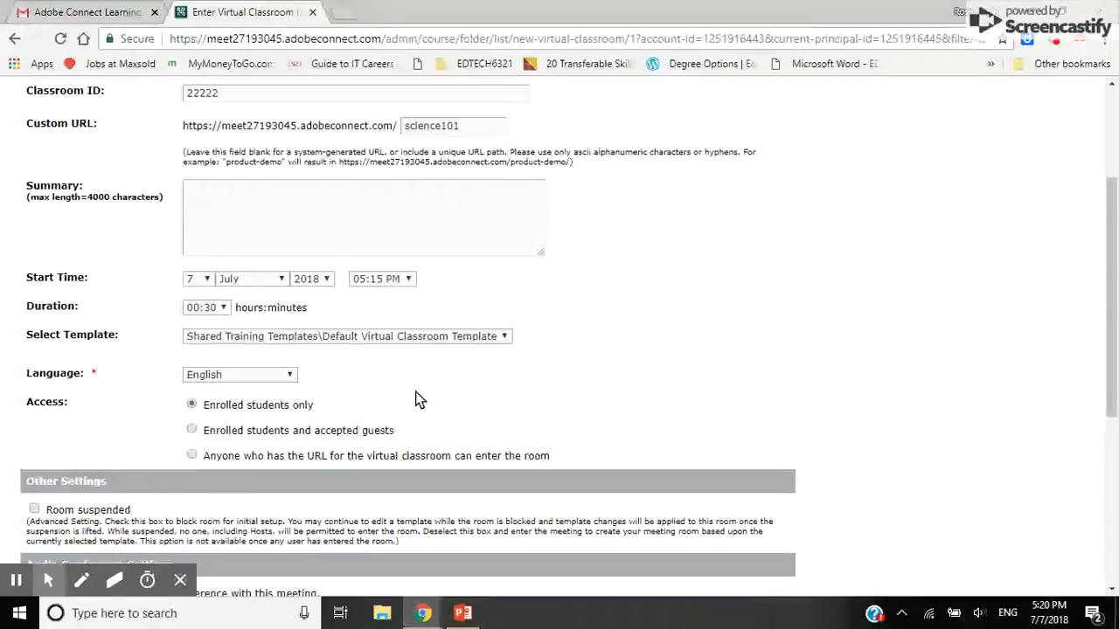
pyautogui.scroll(-3, 415, 392)
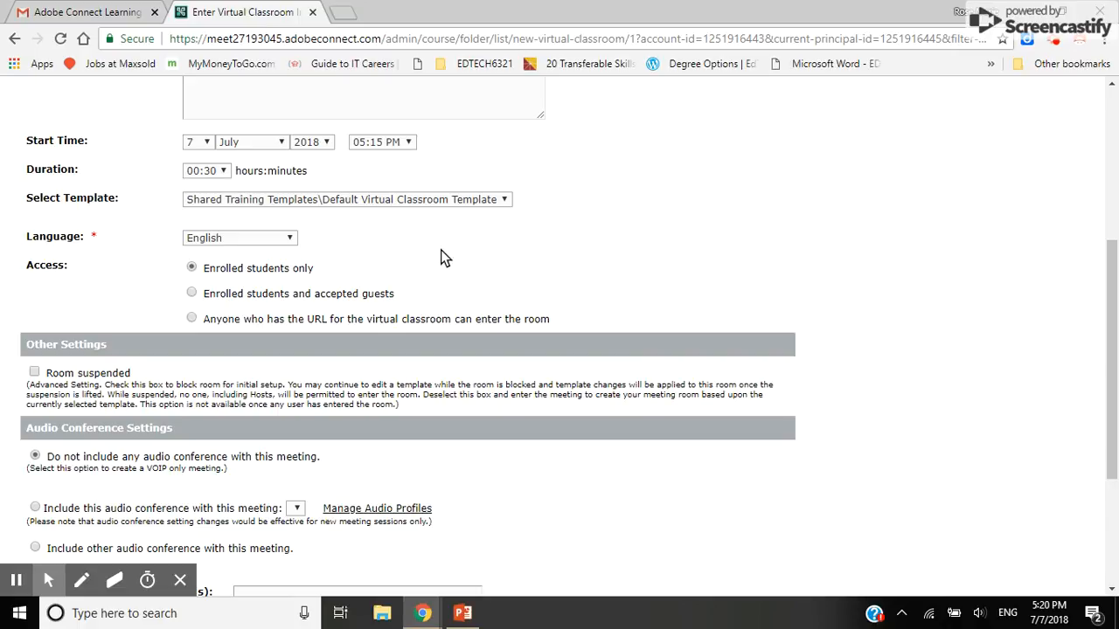
pyautogui.moveTo(243, 266)
pyautogui.moveTo(341, 300)
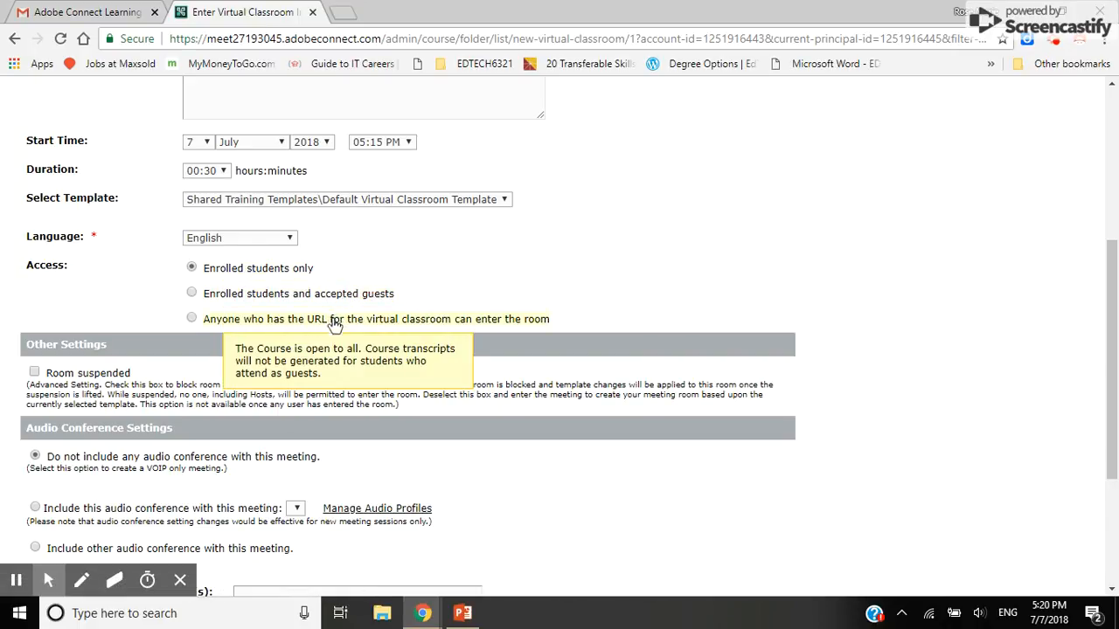
pyautogui.moveTo(371, 327)
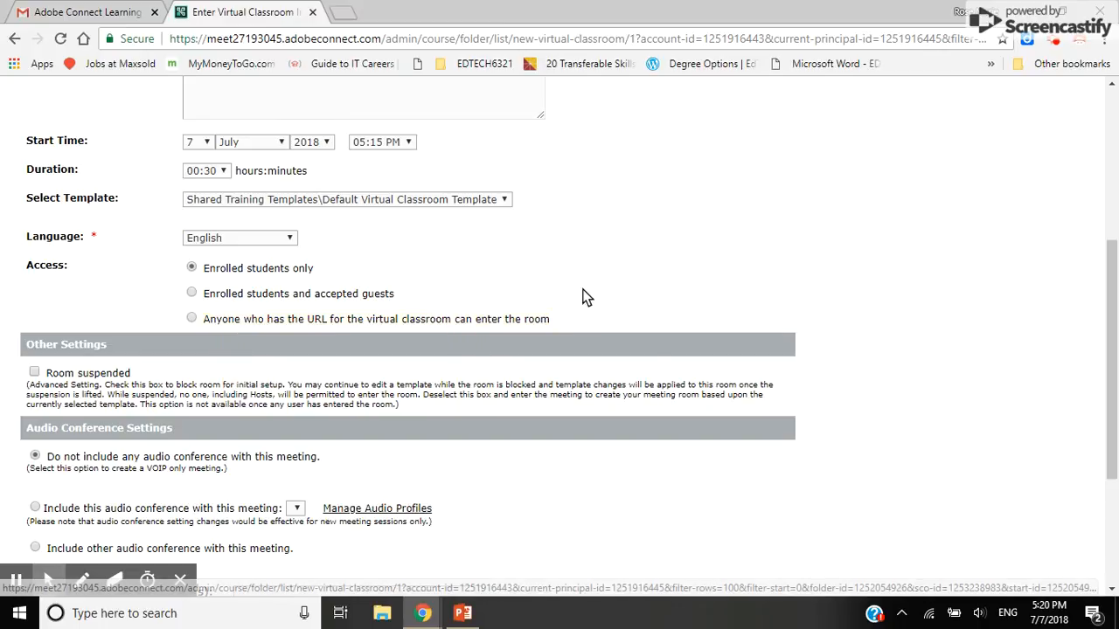
pyautogui.scroll(-2, 387, 302)
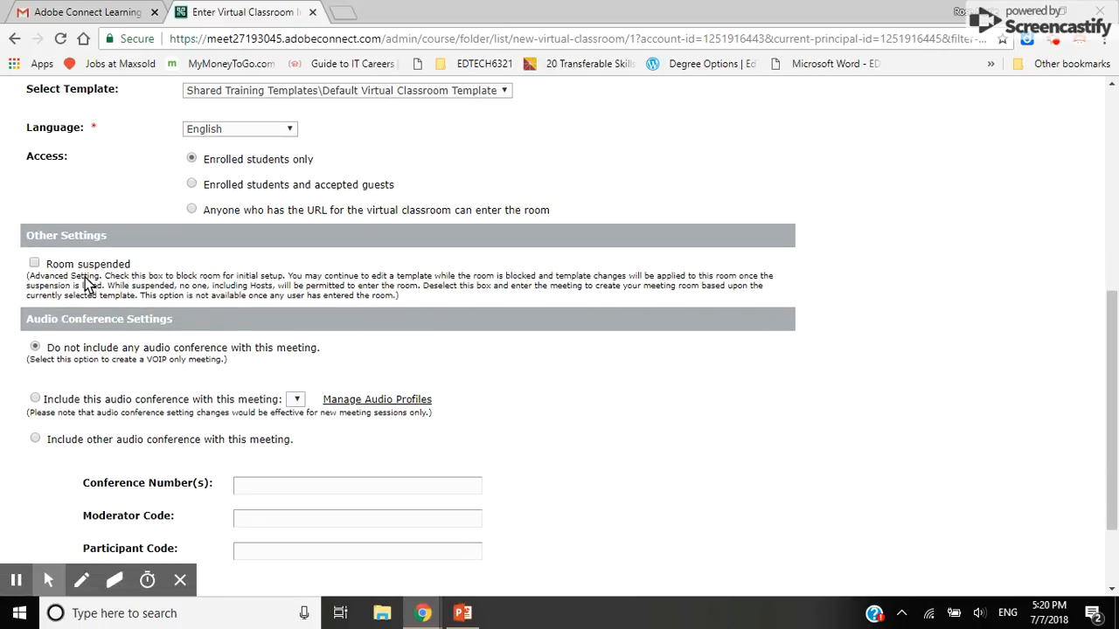
pyautogui.moveTo(70, 267)
pyautogui.scroll(-2, 639, 271)
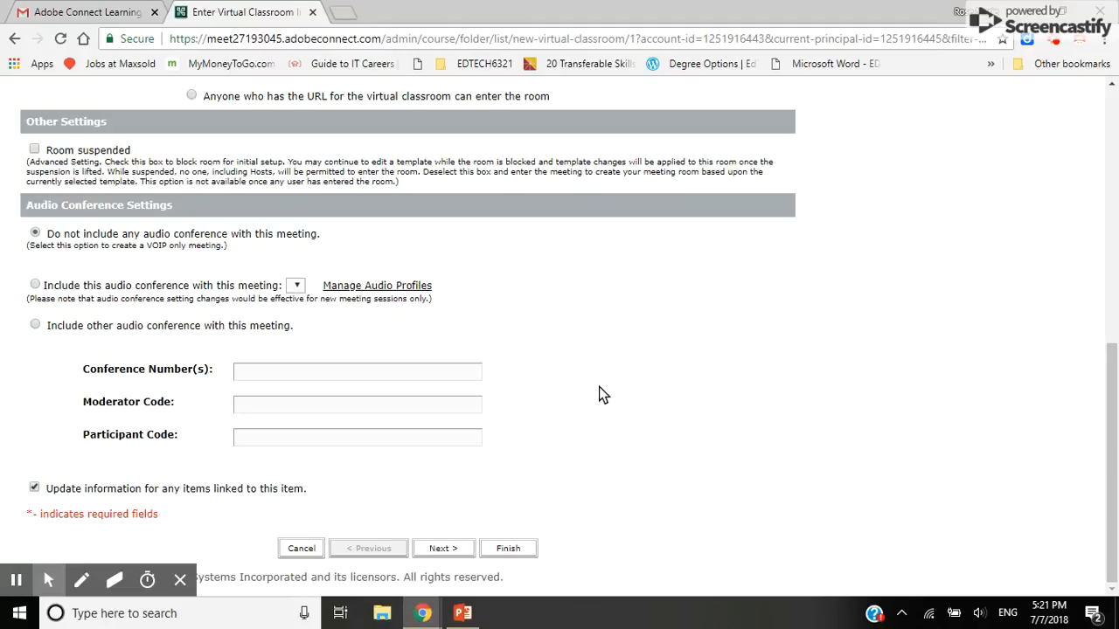
# Enroll the trainer's own account from Available Users into Science101
pyautogui.click(441, 551)
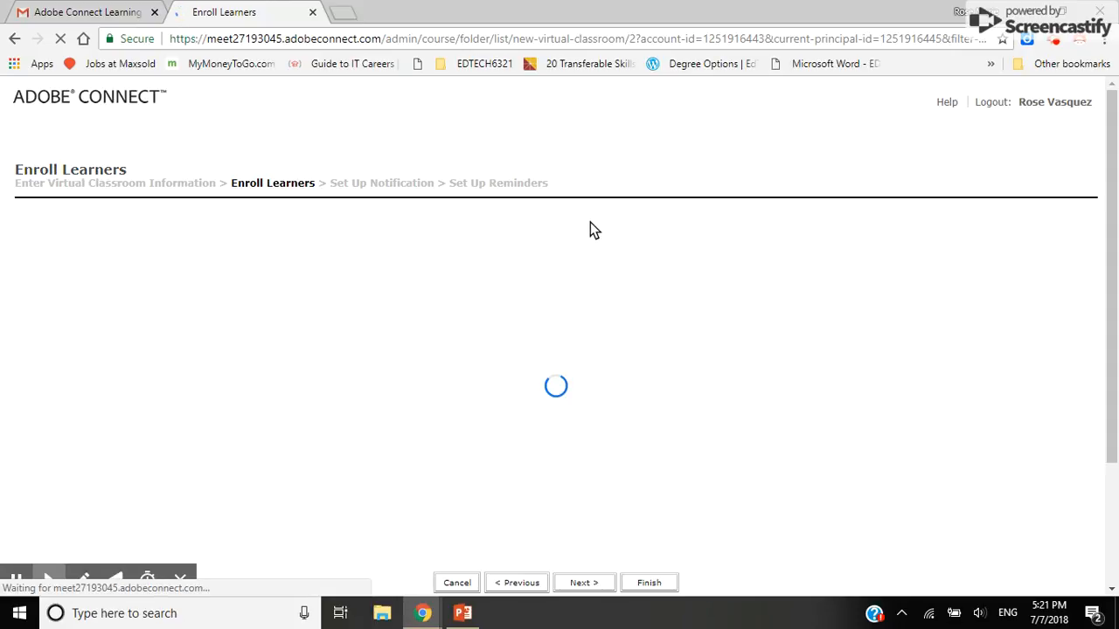
pyautogui.scroll(-2, 542, 219)
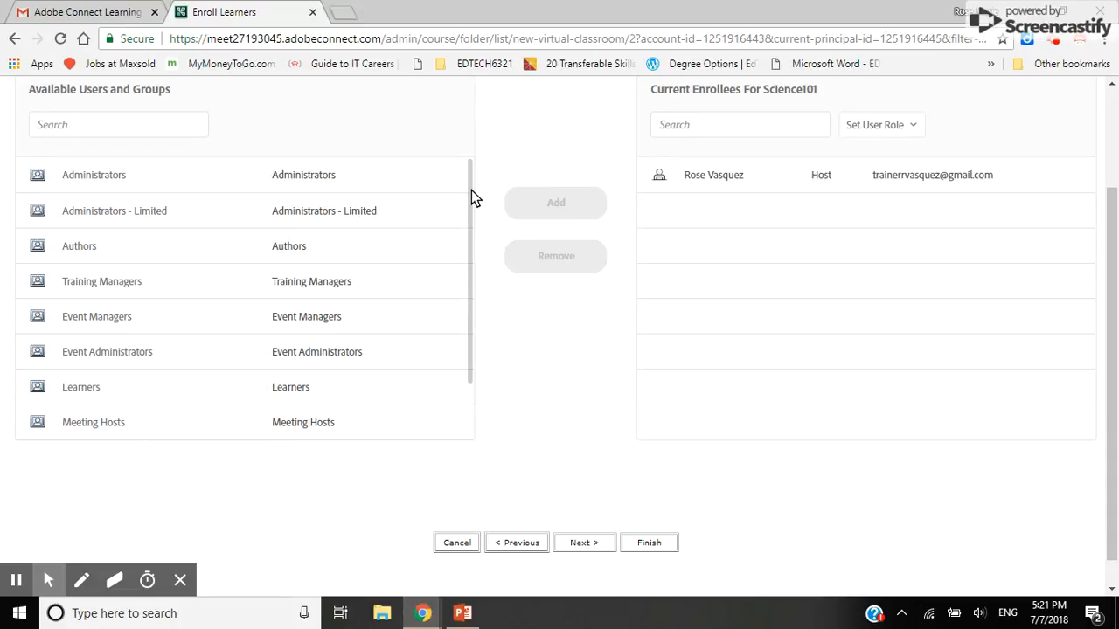
pyautogui.moveTo(471, 187); pyautogui.dragTo(472, 387)
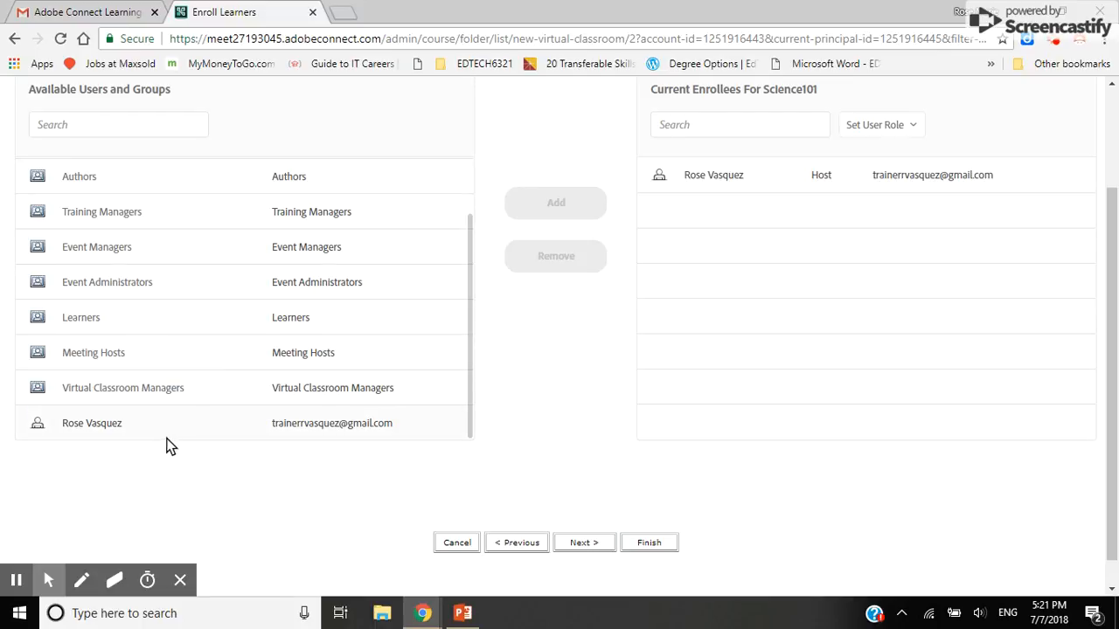
pyautogui.click(226, 423)
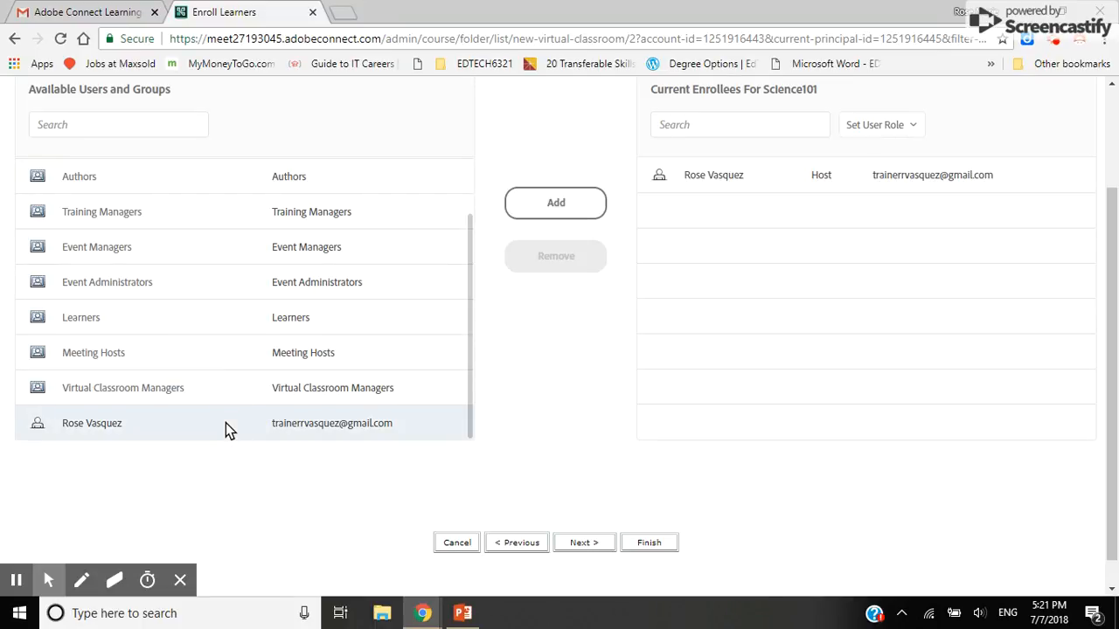
pyautogui.click(553, 202)
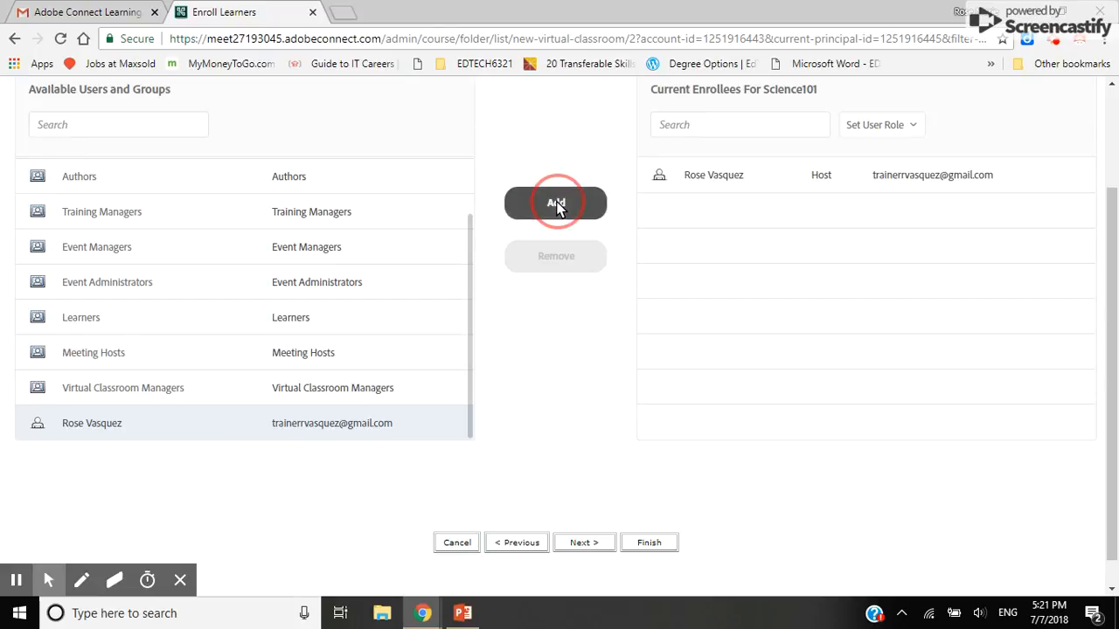
# Set the enrollee's role to Presenter without sending a notification email
pyautogui.click(940, 171)
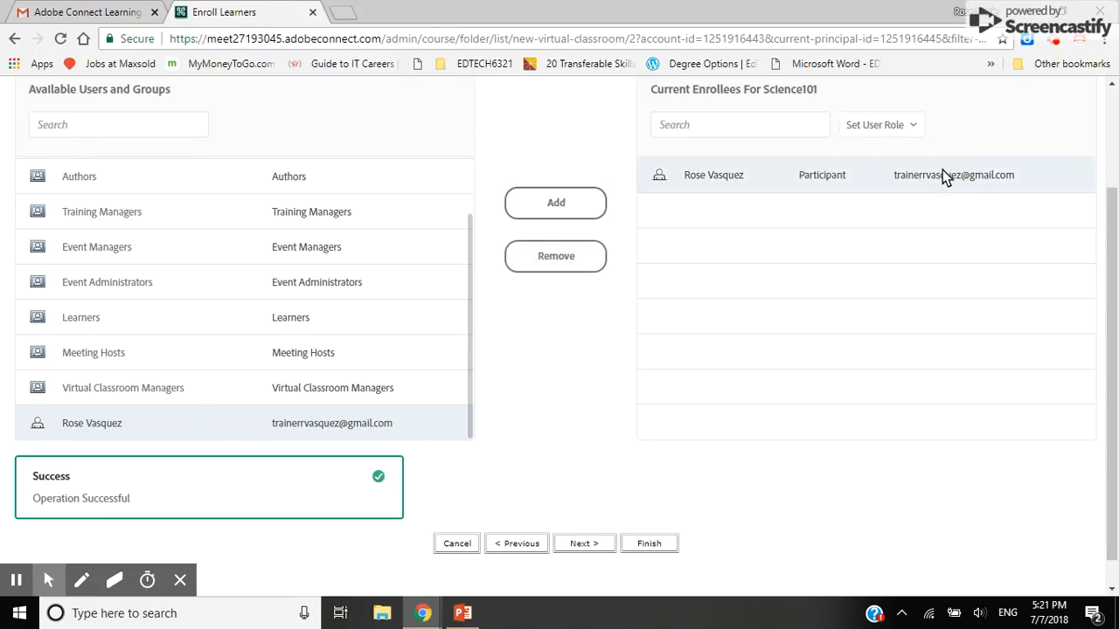
pyautogui.click(903, 124)
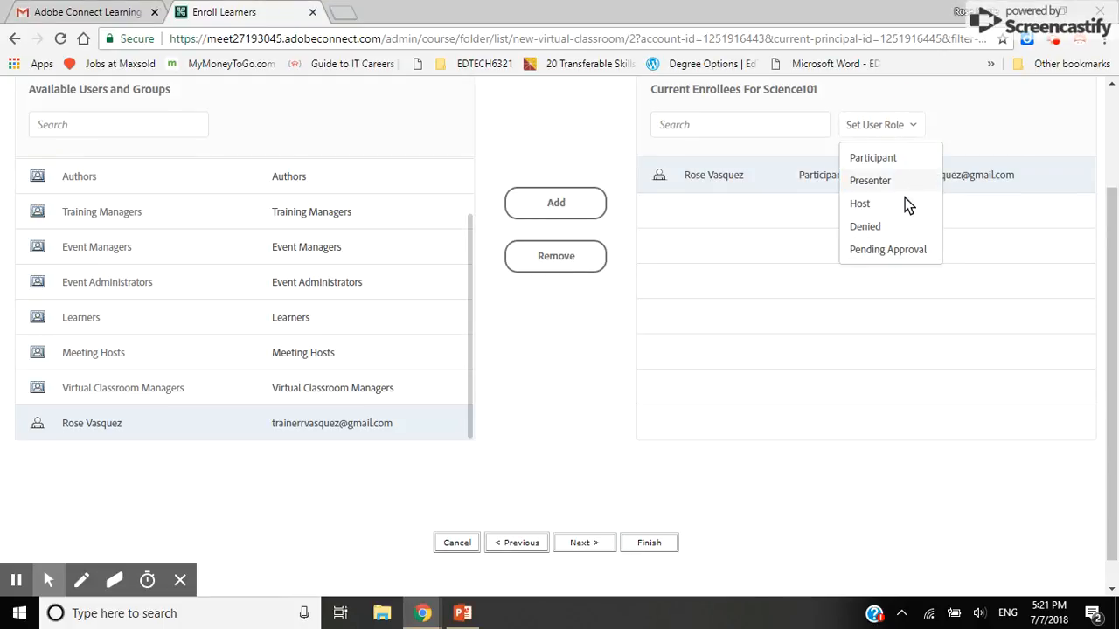
pyautogui.click(883, 181)
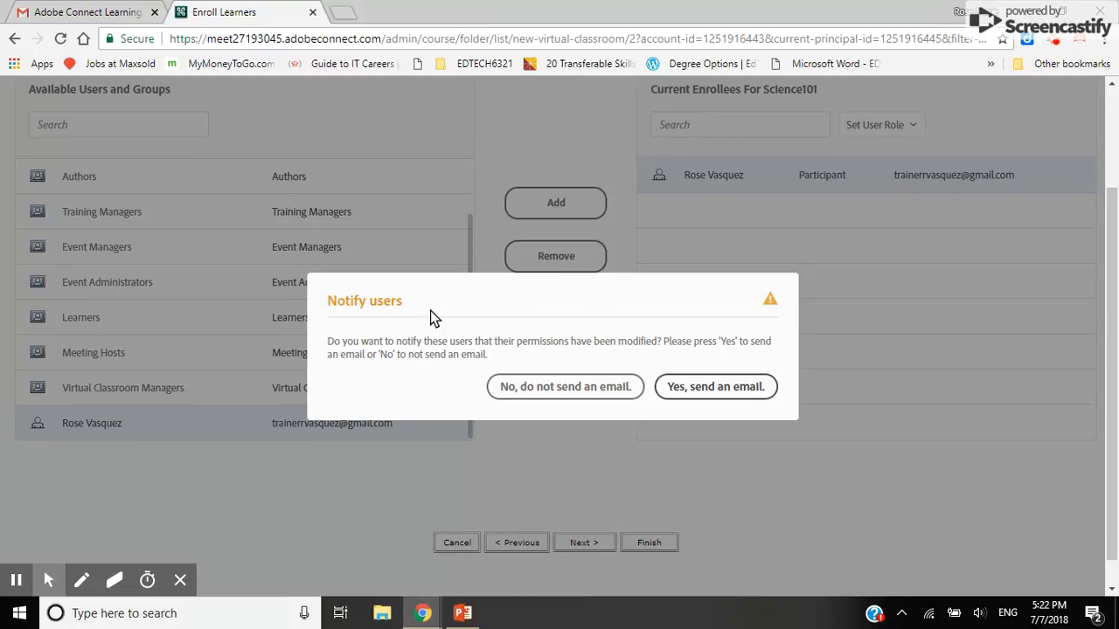
pyautogui.click(606, 389)
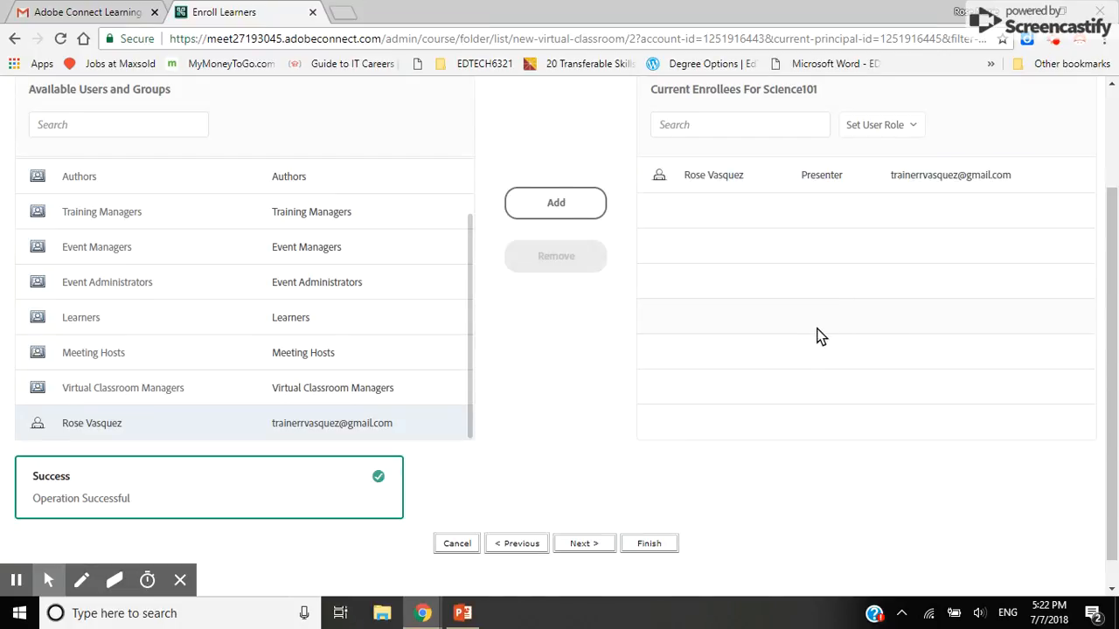
pyautogui.scroll(-1, 616, 342)
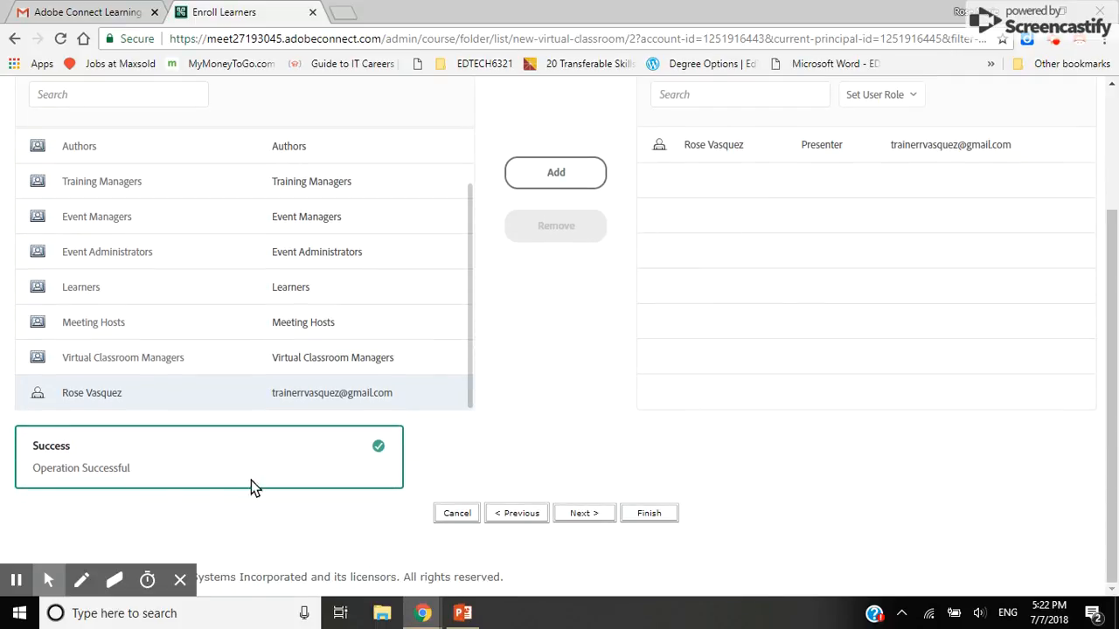
# Leave the Set Up Notification step on 'Do not send a notification' and continue to reminders
pyautogui.click(580, 514)
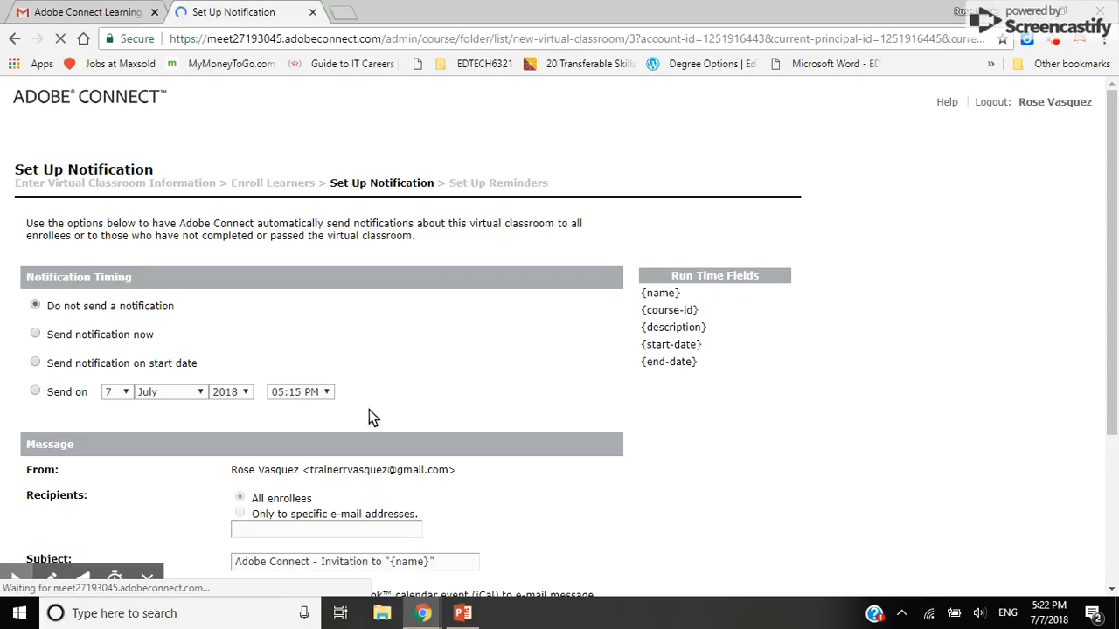
pyautogui.scroll(-1, 524, 223)
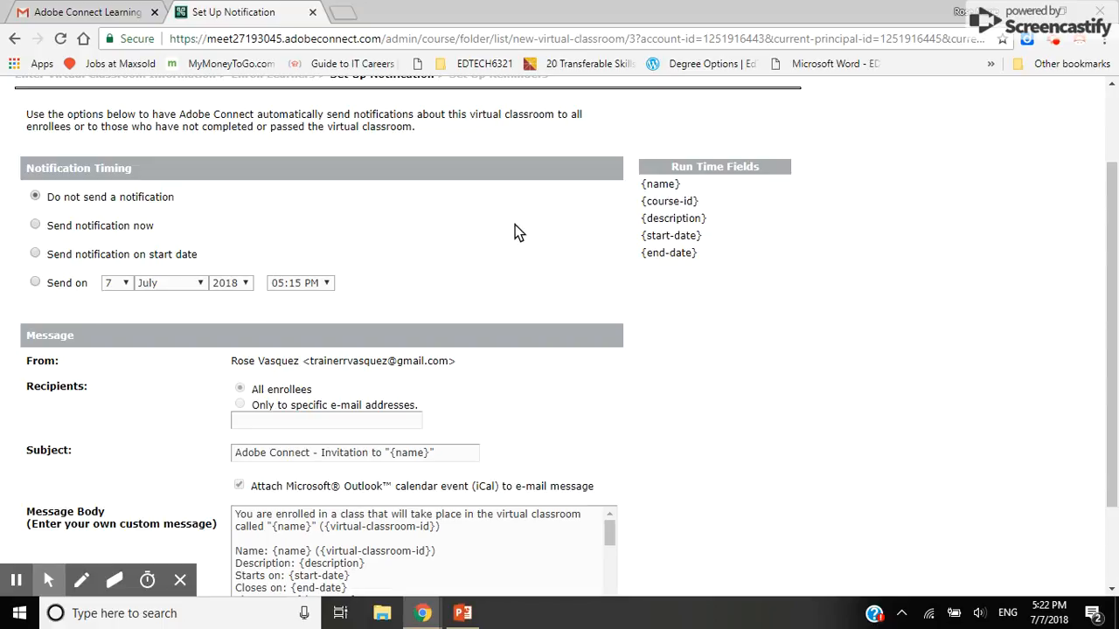
pyautogui.scroll(-3, 273, 221)
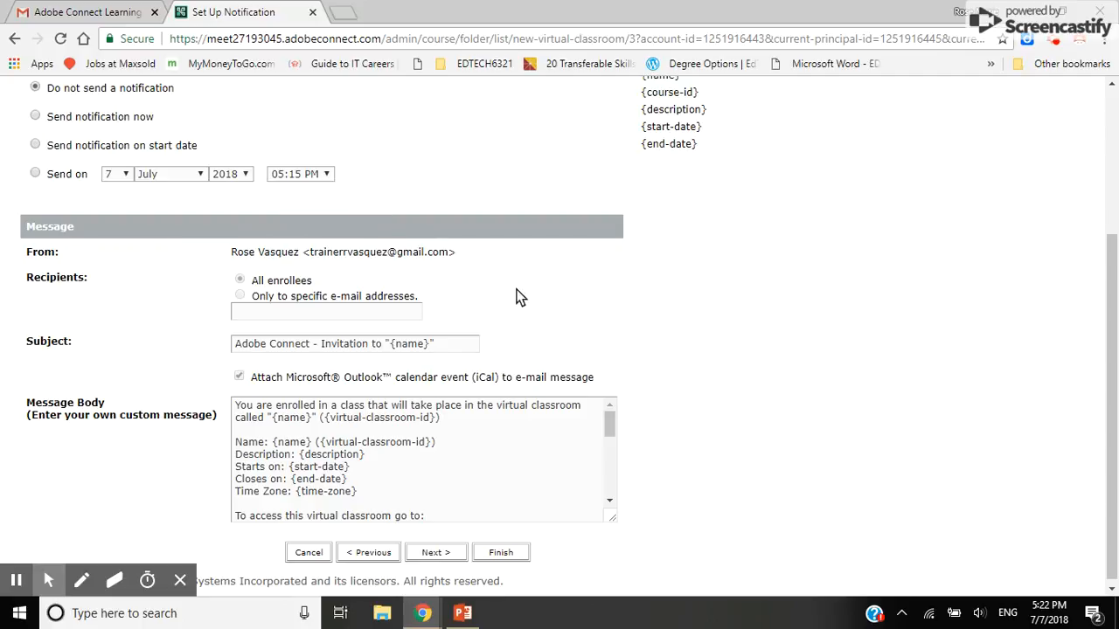
pyautogui.scroll(-1, 498, 260)
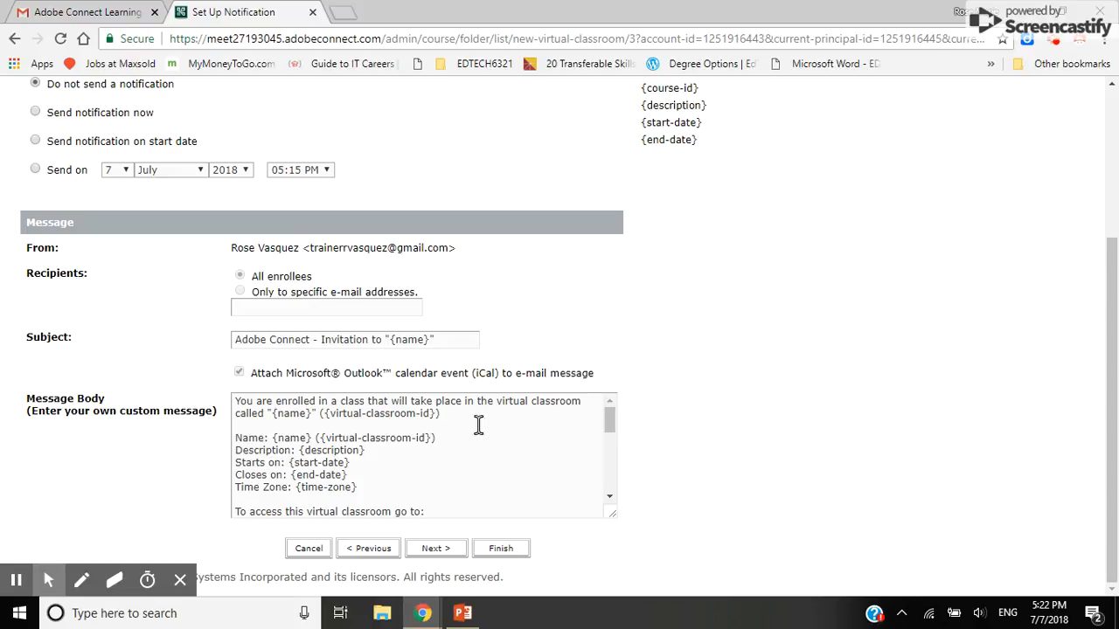
pyautogui.scroll(-1, 522, 427)
pyautogui.scroll(-3, 522, 427)
pyautogui.scroll(4, 520, 428)
pyautogui.click(437, 550)
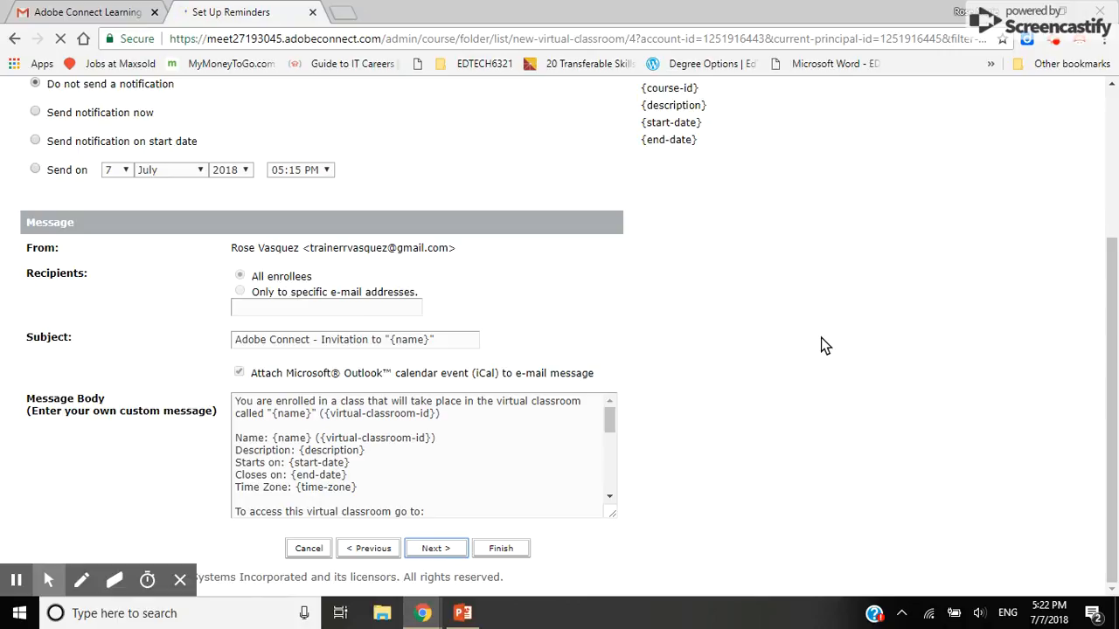
# Review the reminder options and switch to 'Send virtual classroom reminders'
pyautogui.scroll(-1, 497, 281)
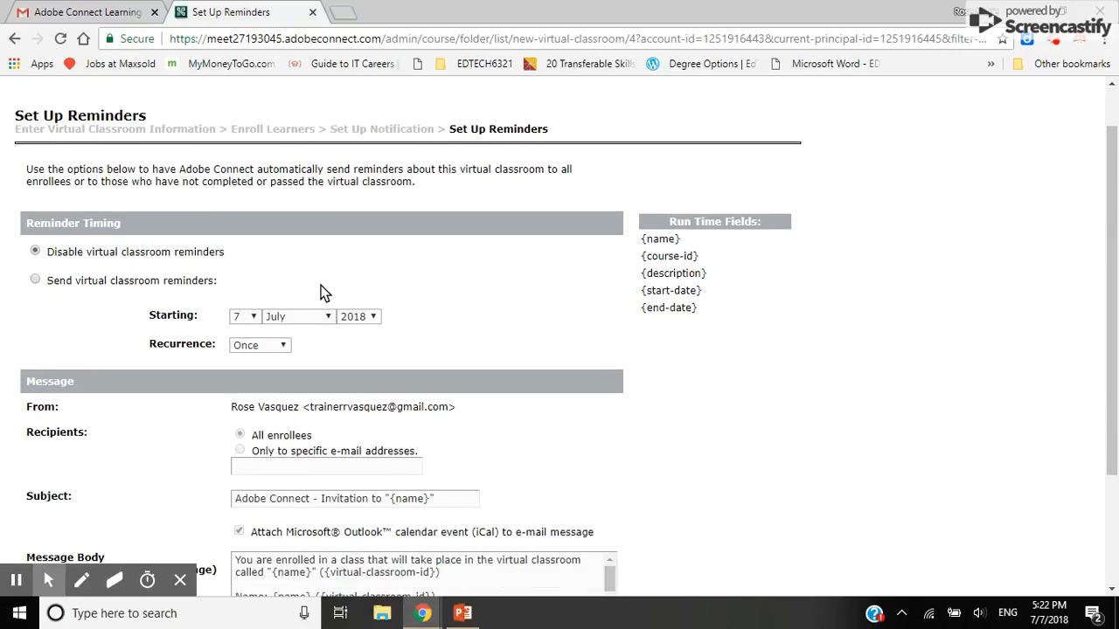
pyautogui.scroll(-1, 498, 290)
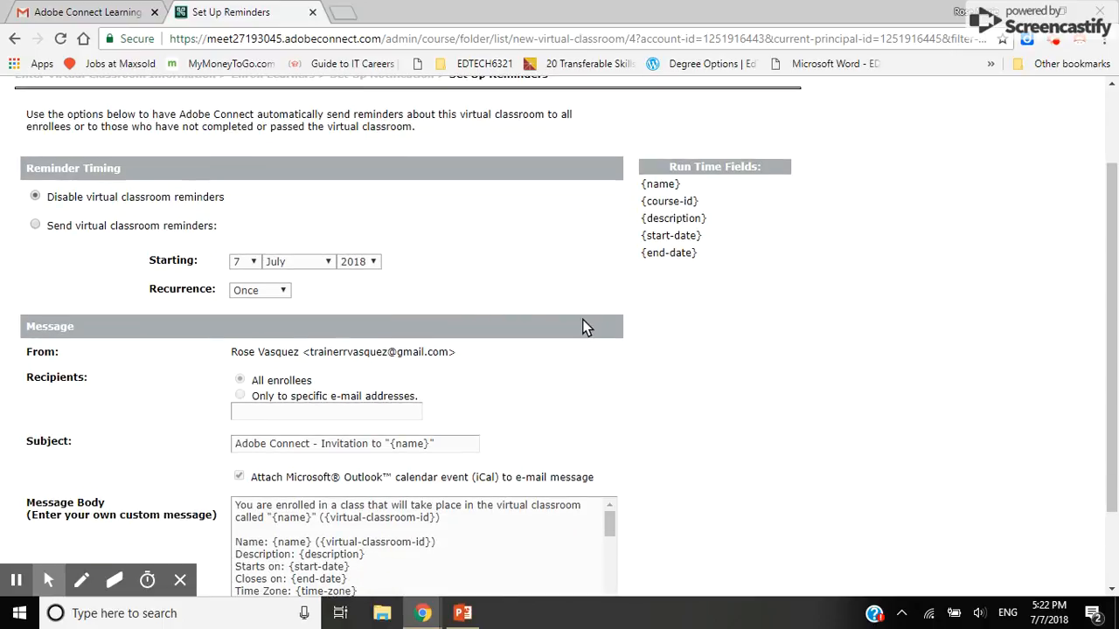
pyautogui.scroll(-2, 664, 323)
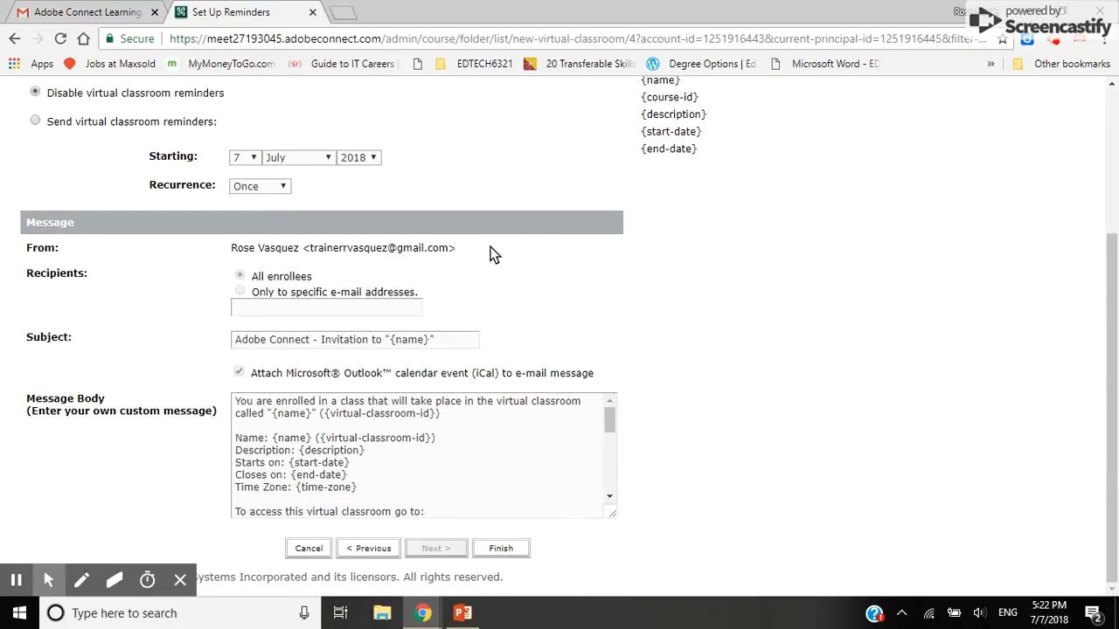
pyautogui.scroll(2, 514, 267)
pyautogui.scroll(-1, 568, 301)
pyautogui.scroll(-1, 570, 308)
pyautogui.scroll(3, 455, 275)
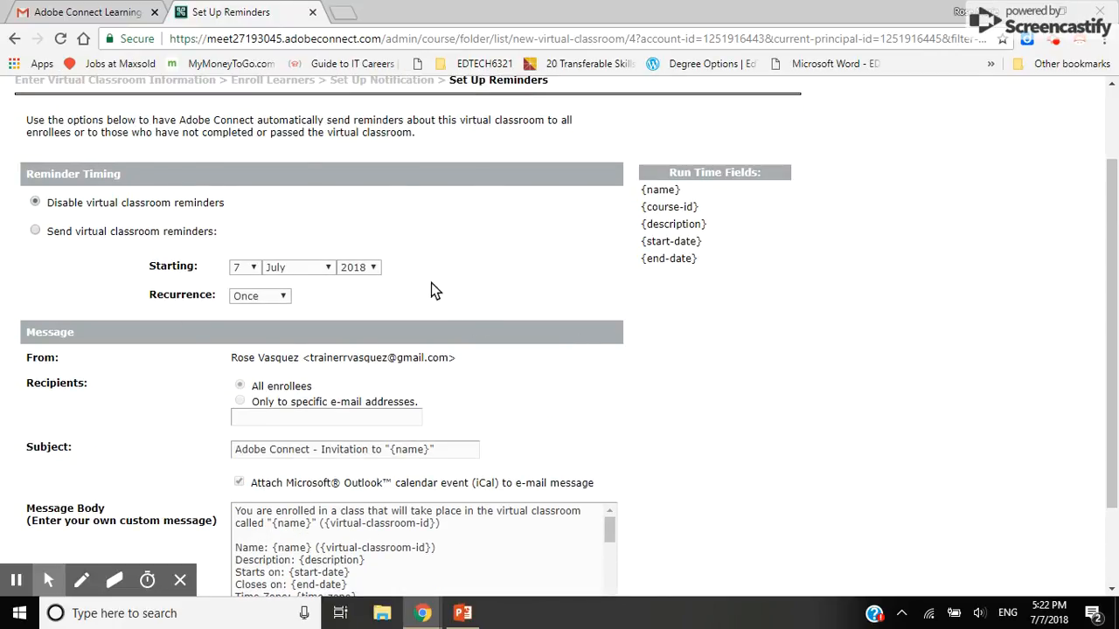
pyautogui.click(35, 231)
# Leave recurrence at Once, then disable classroom reminders again and finish the wizard
pyautogui.scroll(-2, 490, 206)
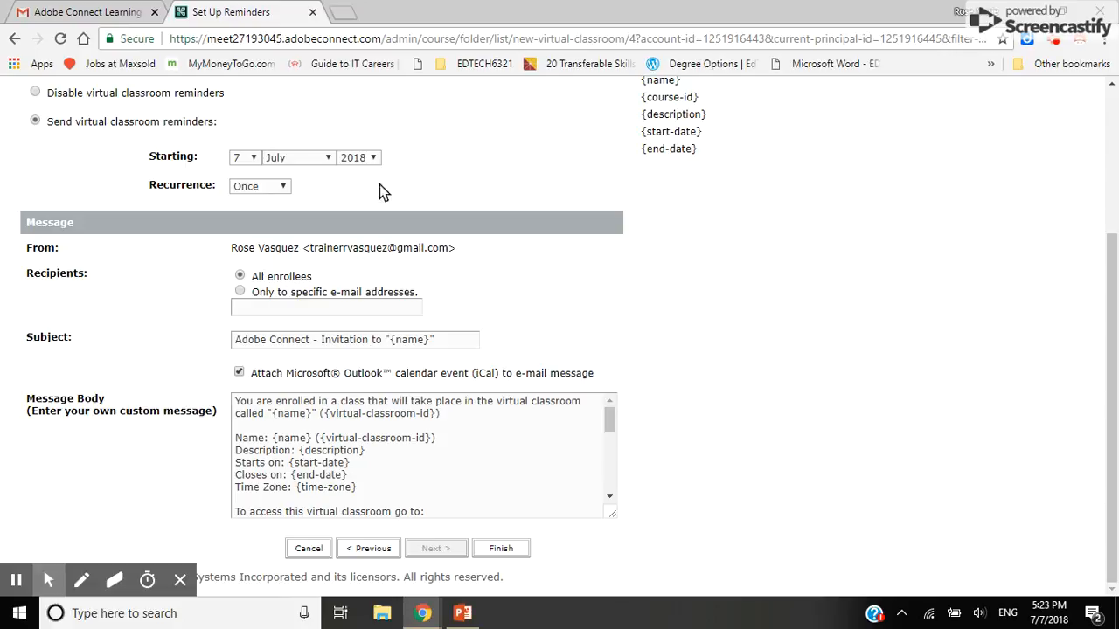
pyautogui.click(282, 188)
pyautogui.click(285, 190)
pyautogui.click(36, 92)
pyautogui.click(509, 550)
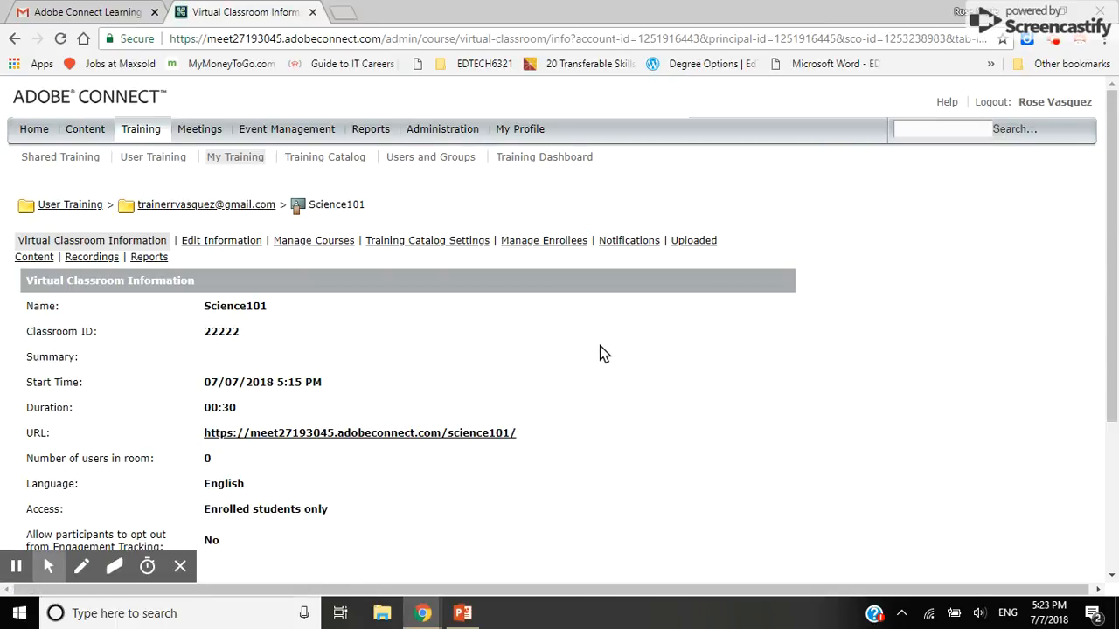
# Scroll the Science101 information page to review ID 22222, 00:30 duration and enrolled-only access
pyautogui.scroll(-5, 600, 345)
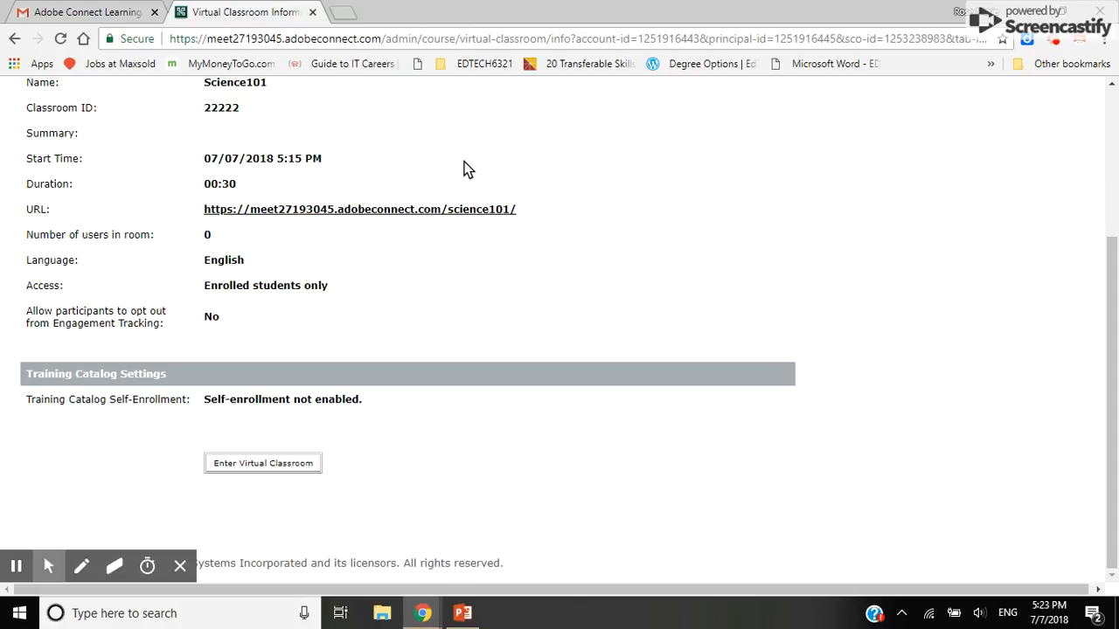